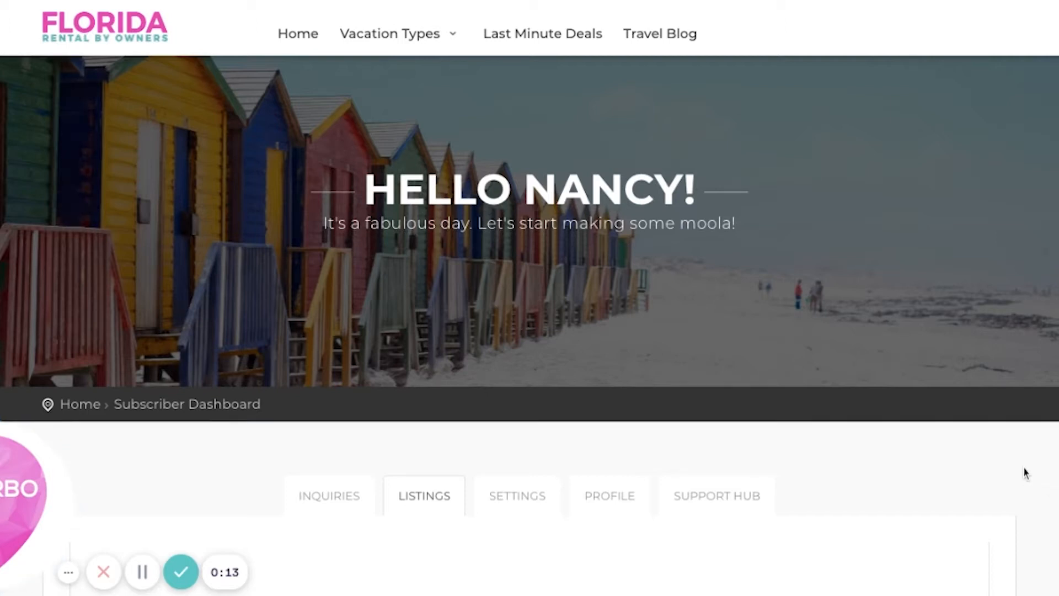
# - Open the details of FLARBO Listing #2 from the subscriber dashboard and go to its Rates section
pyautogui.scroll(-3, 1025, 473)
pyautogui.scroll(4, 1026, 471)
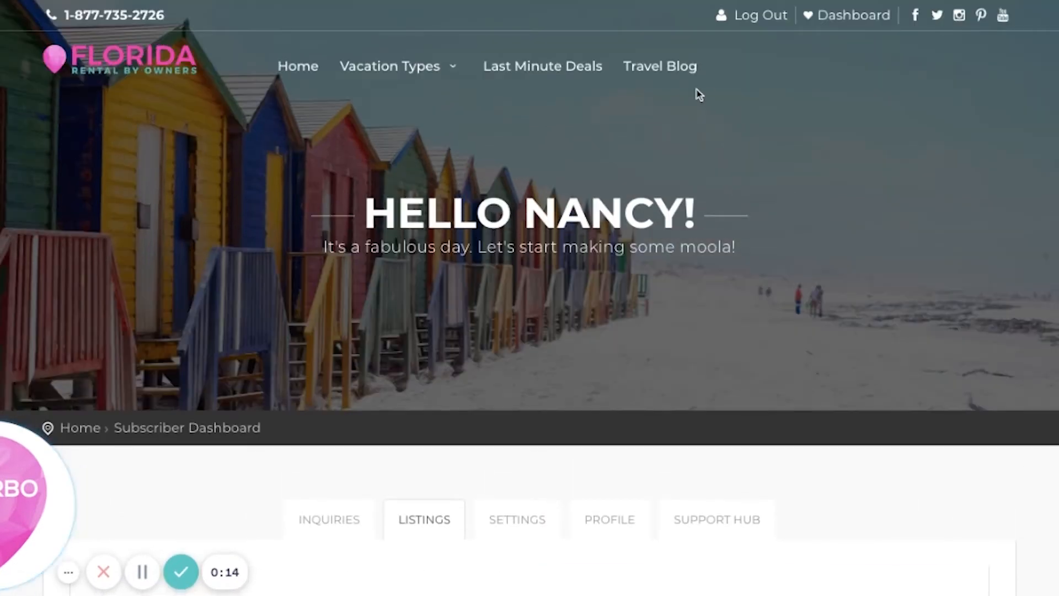
pyautogui.scroll(-3, 883, 372)
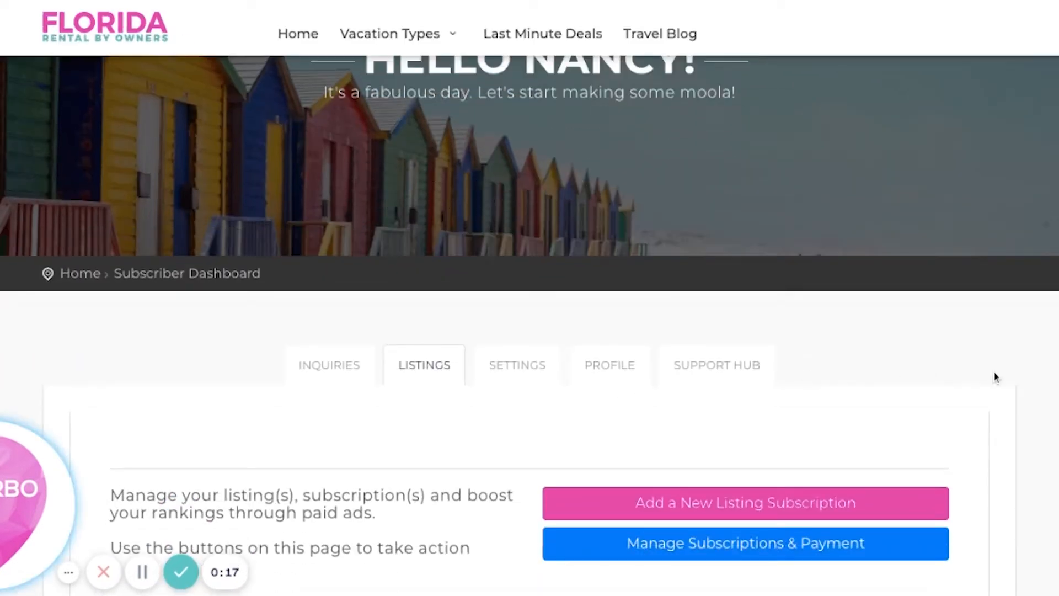
pyautogui.scroll(-5, 1036, 377)
pyautogui.scroll(-4, 1037, 377)
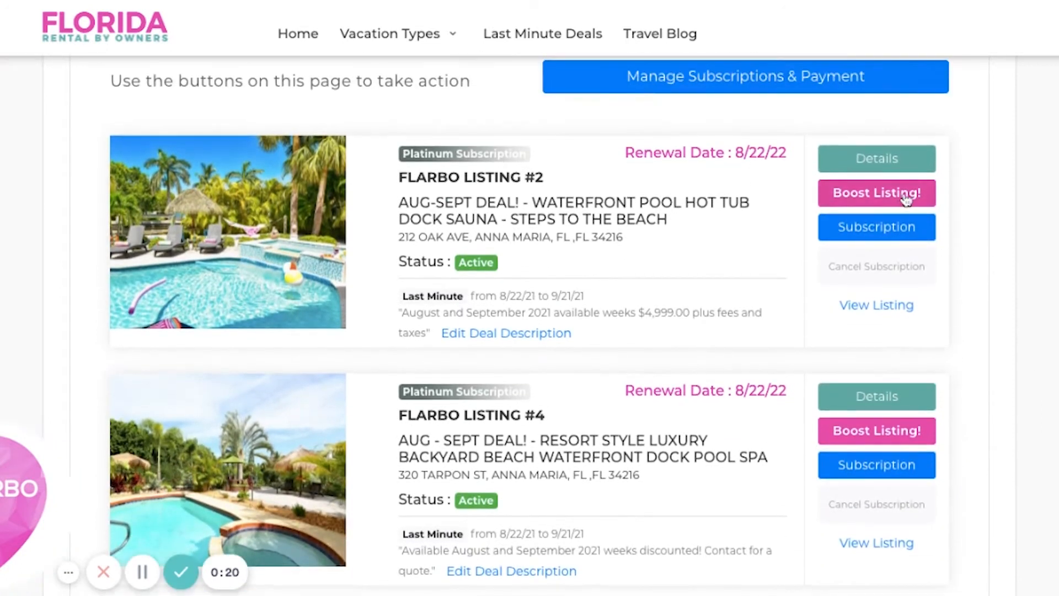
pyautogui.click(877, 163)
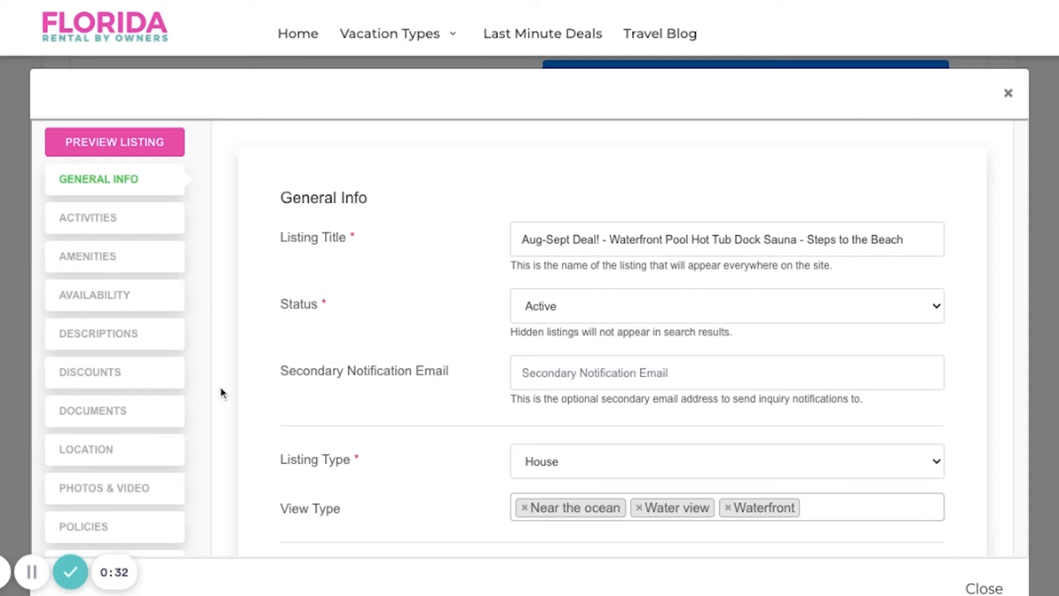
pyautogui.scroll(-3, 220, 386)
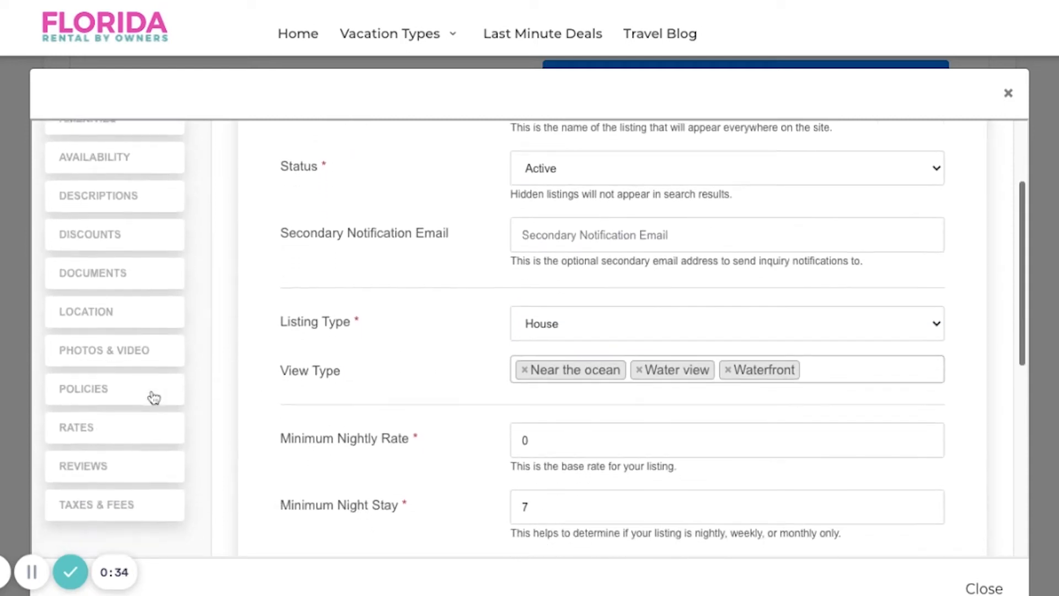
pyautogui.click(80, 398)
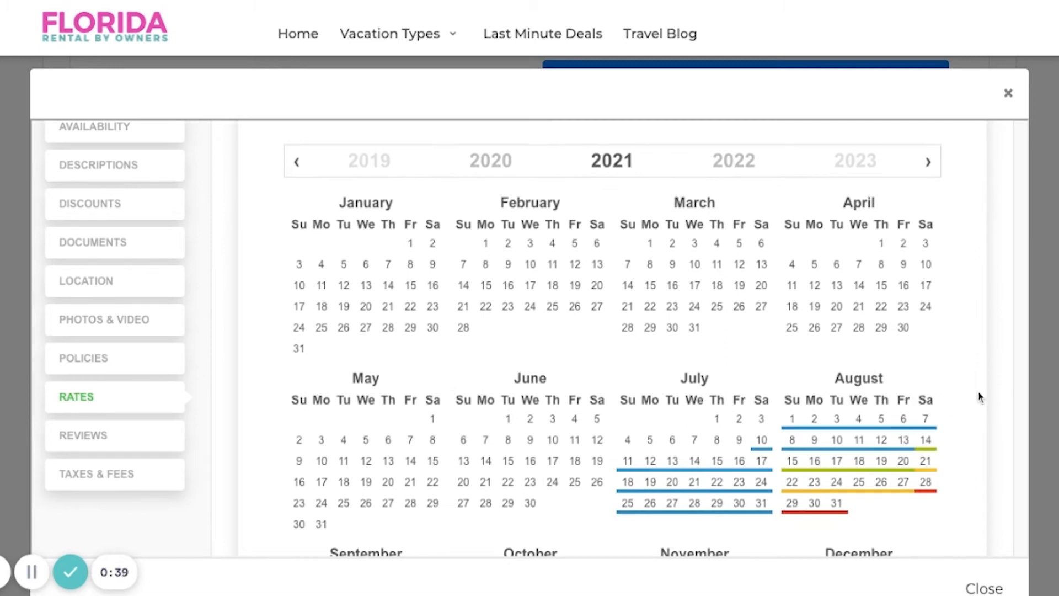
# - Examine the listing's 2021 rates calendar, including the rate period that starts on July 10
pyautogui.scroll(-5, 978, 397)
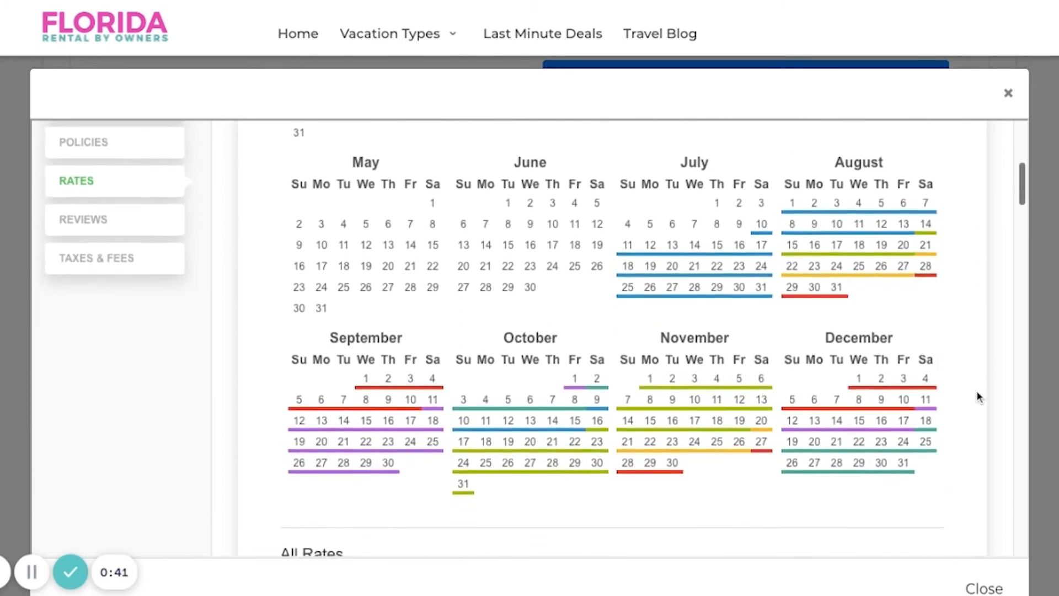
pyautogui.scroll(7, 194, 233)
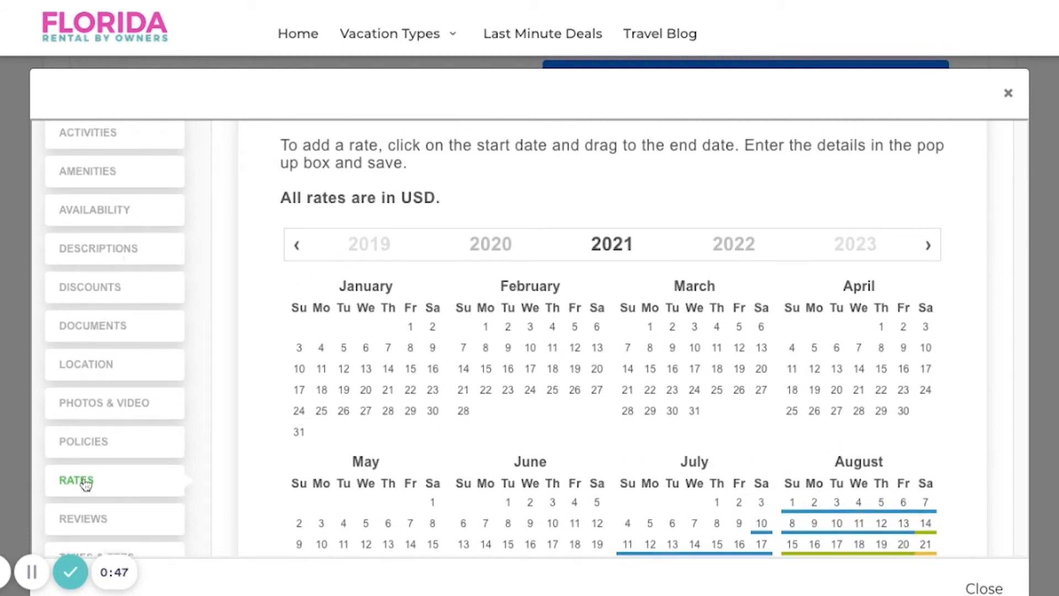
pyautogui.scroll(-4, 246, 414)
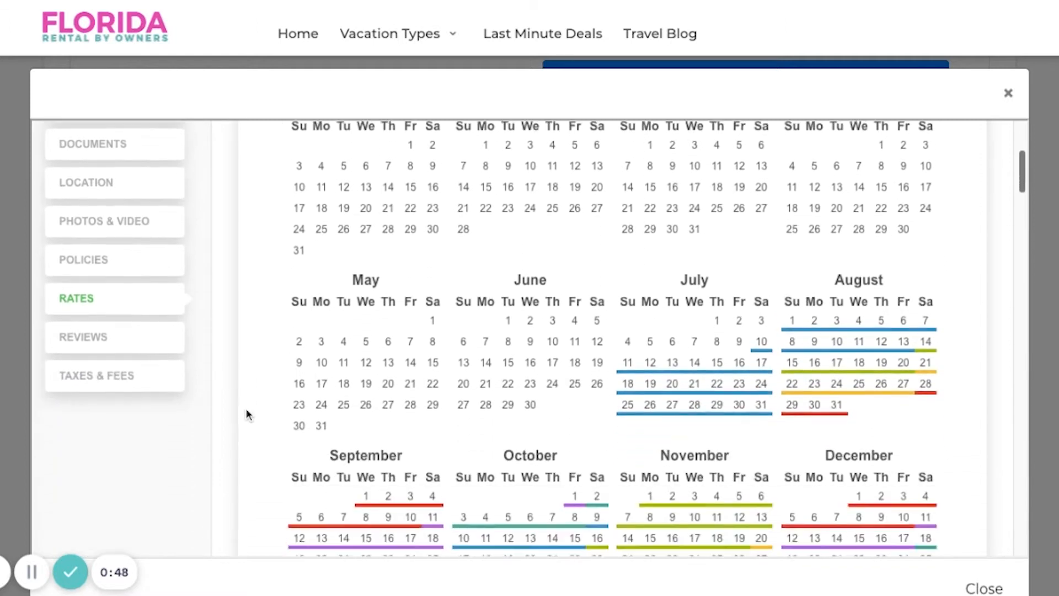
pyautogui.scroll(-3, 246, 415)
pyautogui.scroll(7, 248, 412)
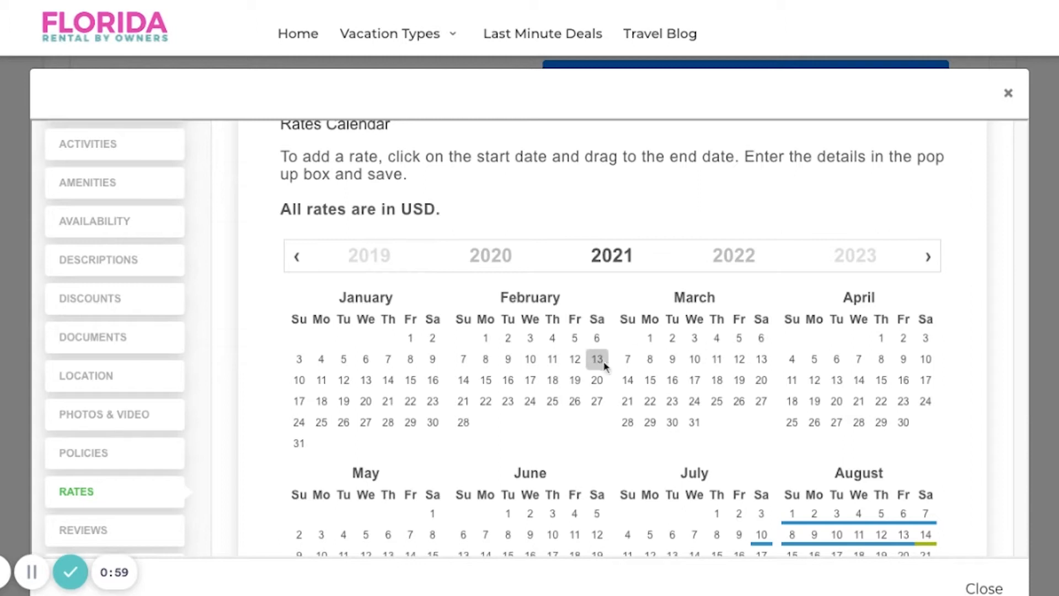
pyautogui.scroll(-3, 602, 367)
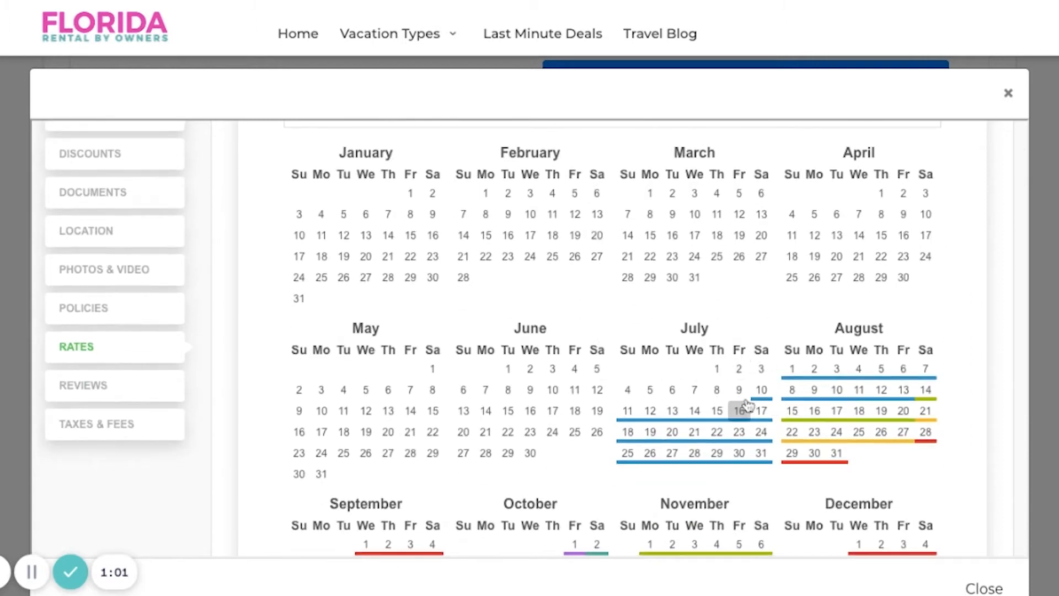
pyautogui.moveTo(748, 423)
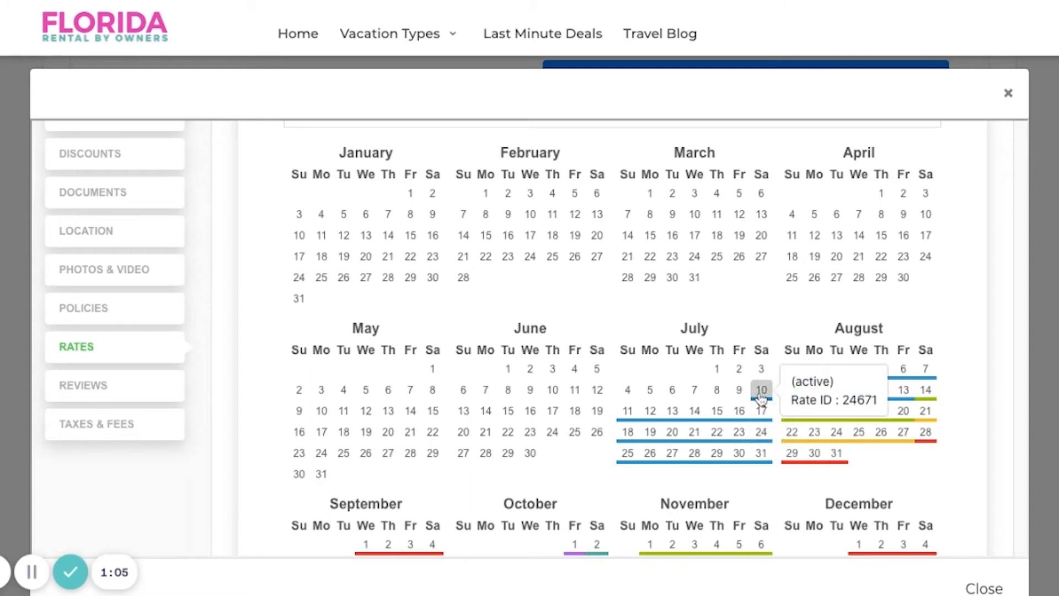
# - Review the All Rates list for dates, nightly rates, minimum stays and check-in and check-out days
pyautogui.scroll(-3, 702, 400)
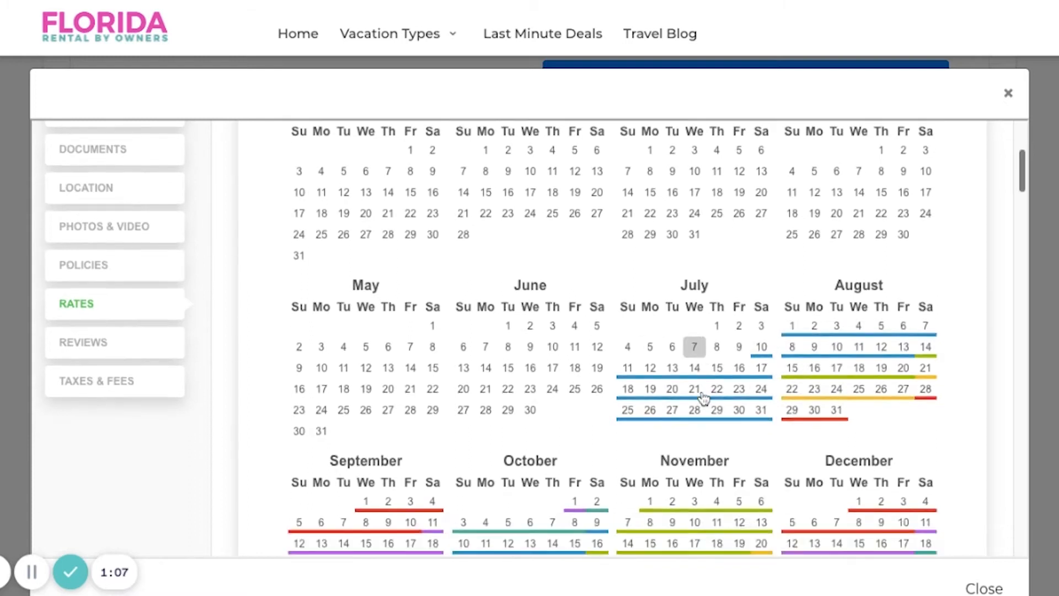
pyautogui.scroll(-4, 703, 400)
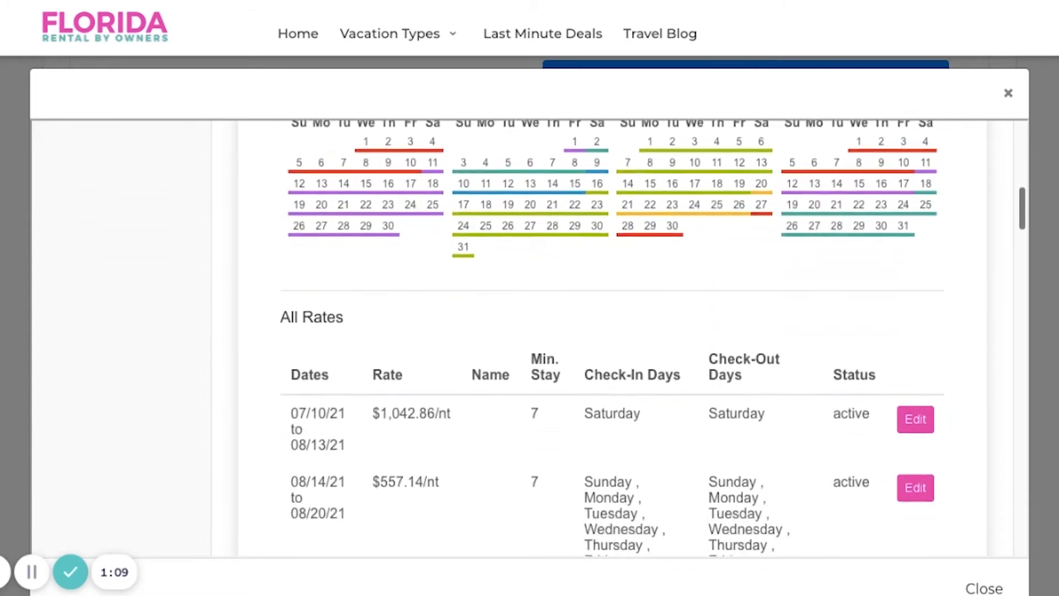
pyautogui.scroll(-4, 612, 338)
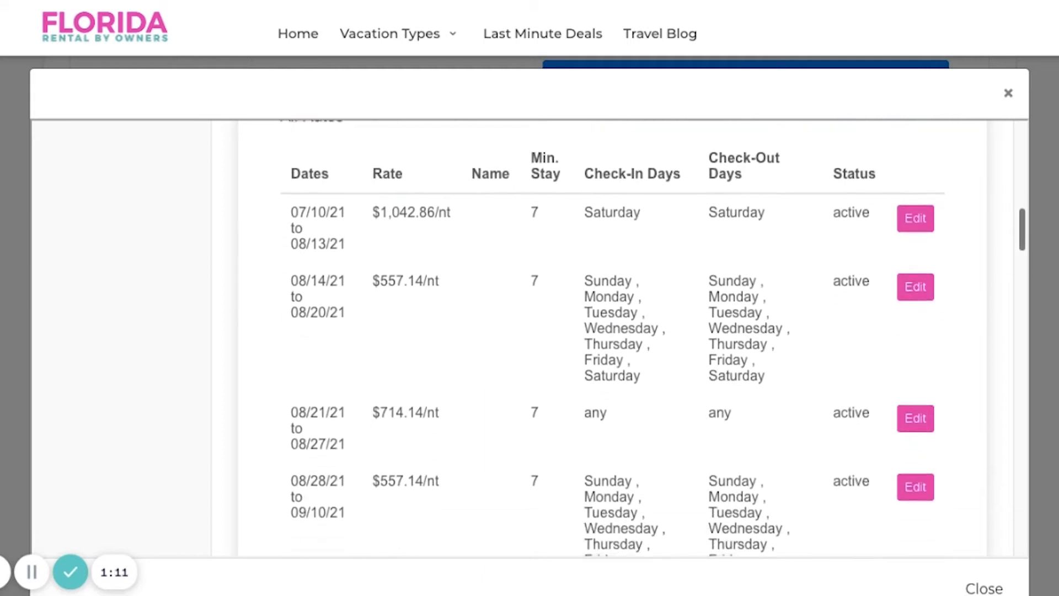
pyautogui.scroll(-5, 491, 331)
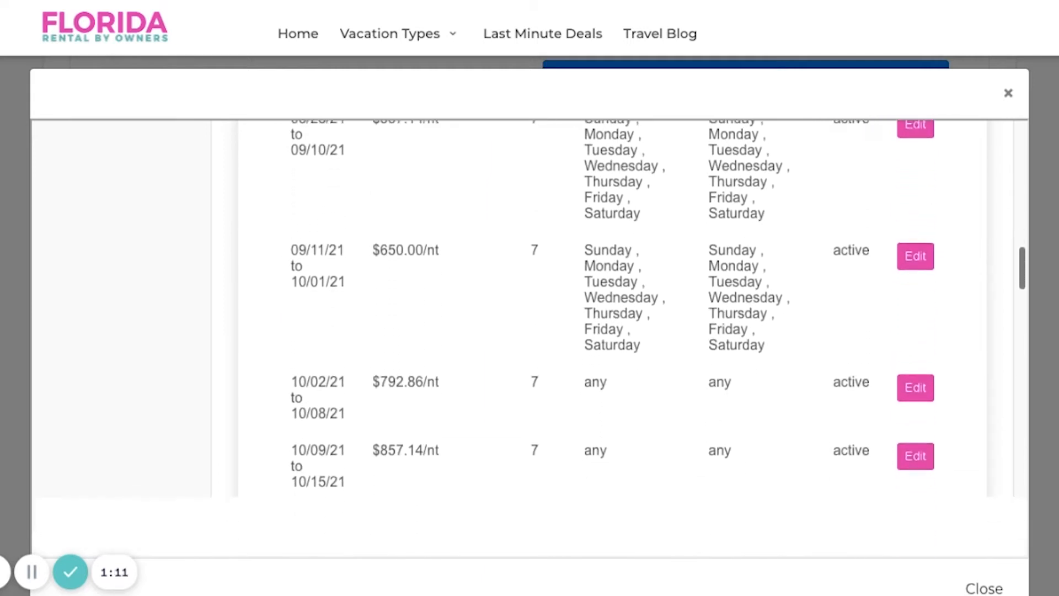
pyautogui.scroll(9, 458, 333)
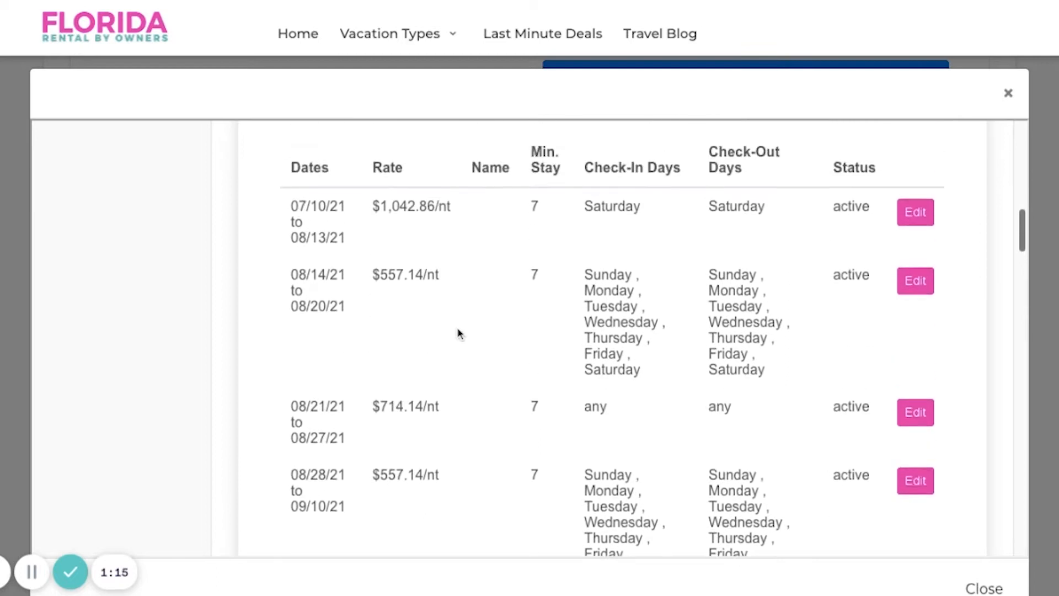
pyautogui.scroll(-1, 457, 330)
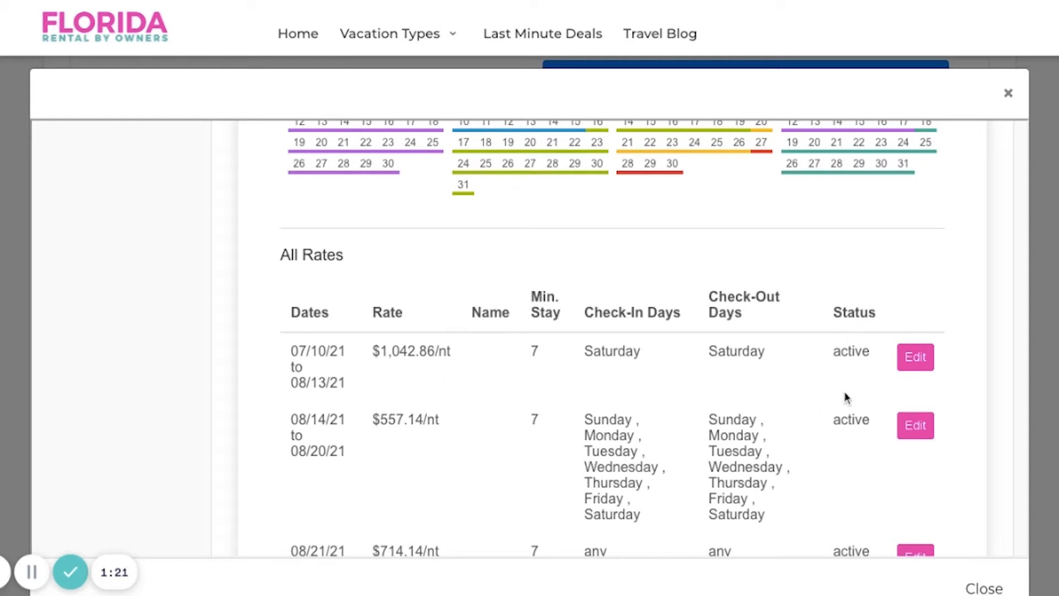
# - Open the 07/10/21 to 08/13/21 rate for editing, review its nightly, weekend and minimum-stay fields, and save it
pyautogui.click(915, 364)
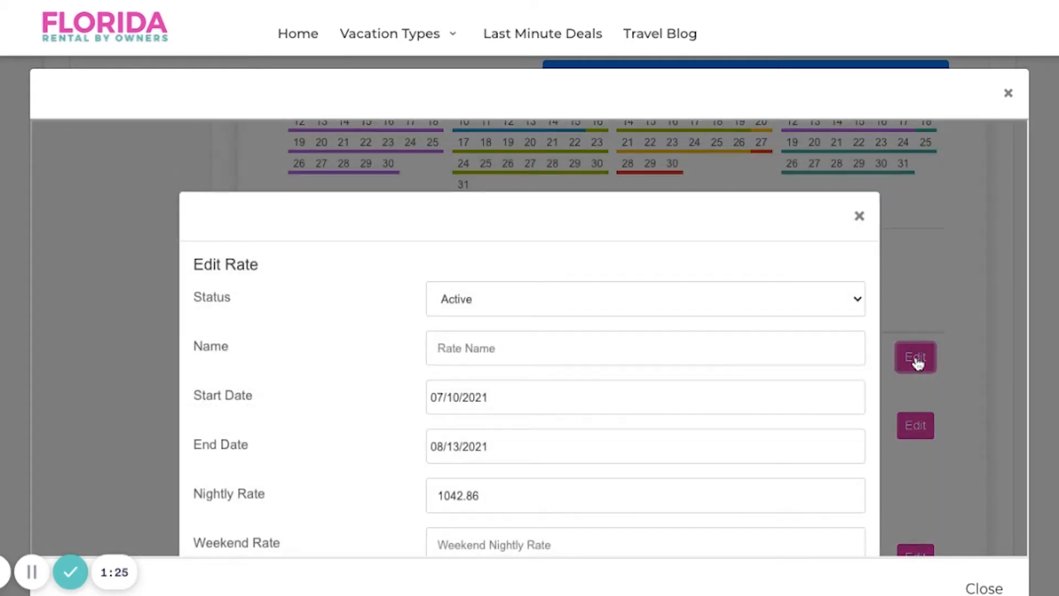
pyautogui.scroll(-3, 343, 341)
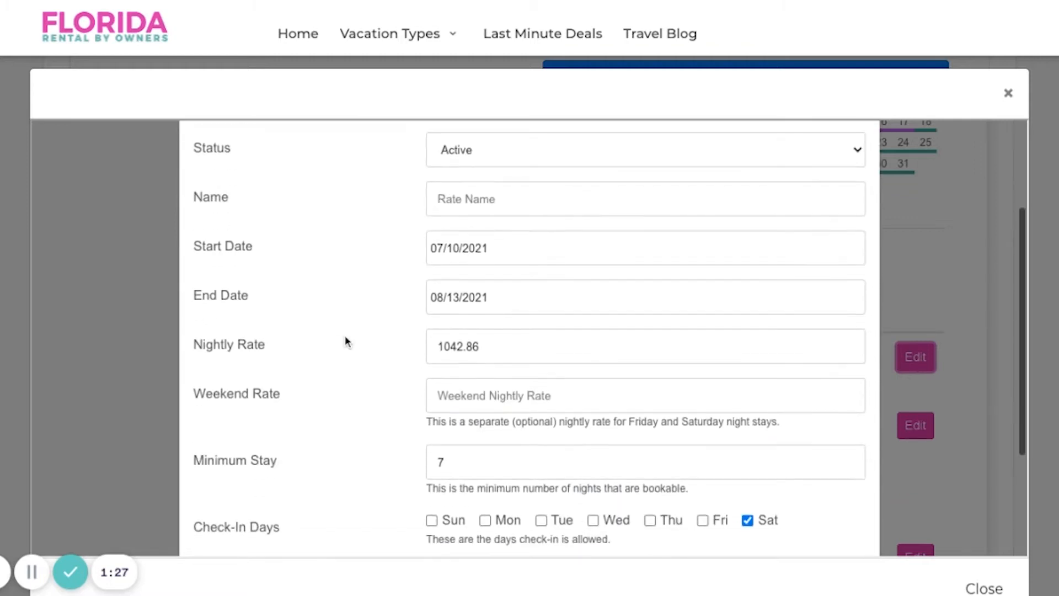
pyautogui.click(440, 346)
pyautogui.click(356, 333)
pyautogui.scroll(1, 357, 337)
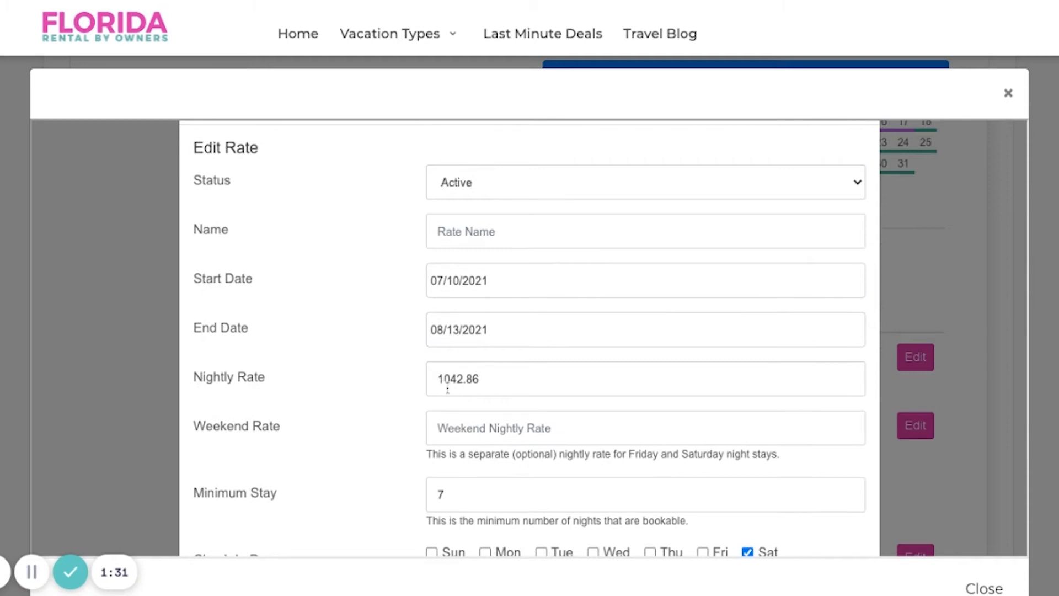
pyautogui.click(488, 431)
pyautogui.click(389, 423)
pyautogui.scroll(-1, 402, 403)
pyautogui.scroll(-2, 401, 365)
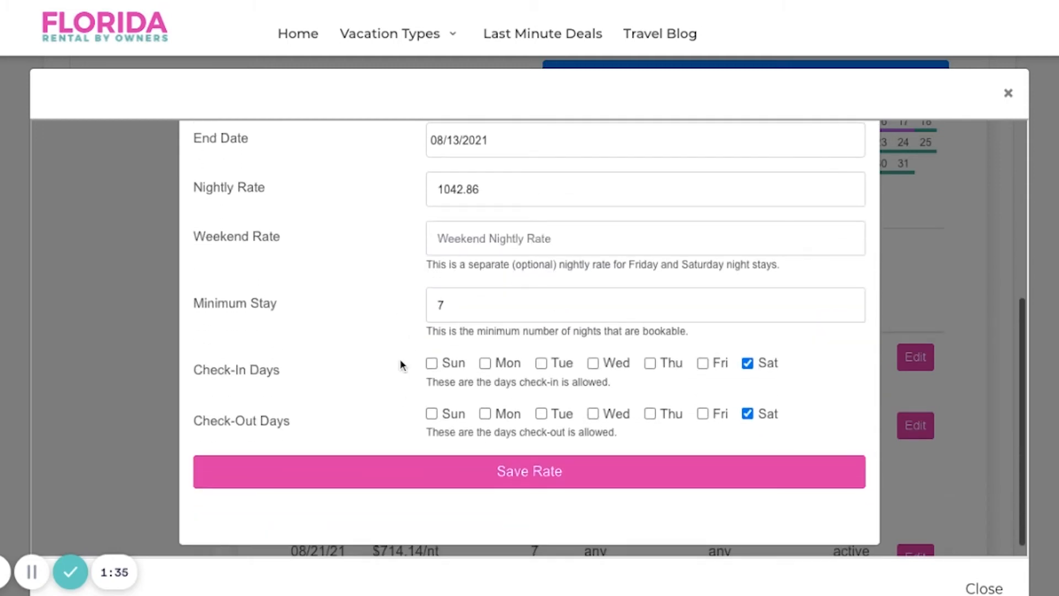
pyautogui.click(477, 305)
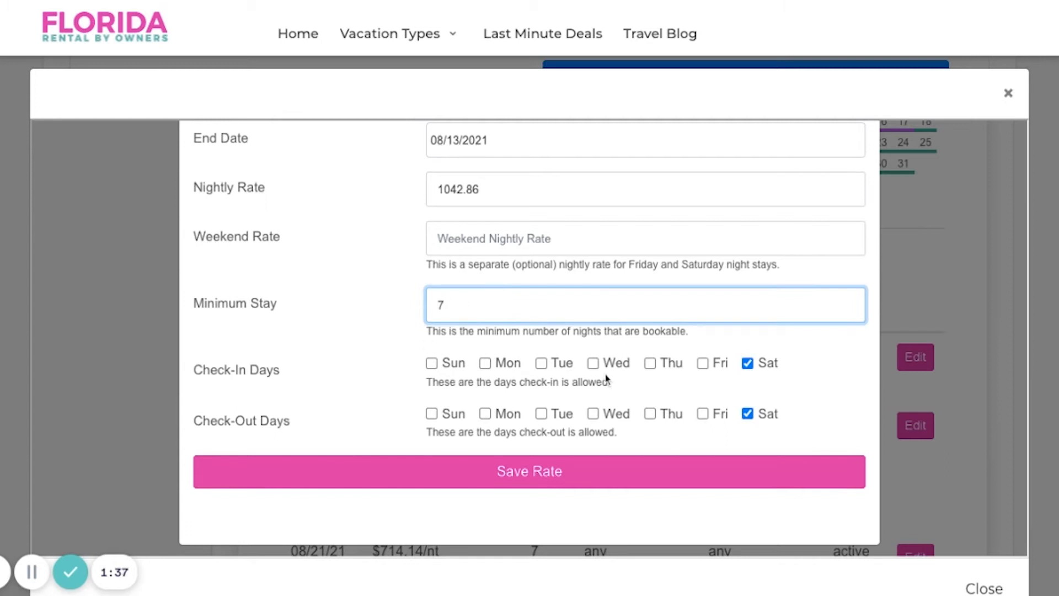
pyautogui.click(505, 473)
# - Display the 2022 rates calendar and examine which date ranges have rates throughout the year
pyautogui.scroll(7, 919, 324)
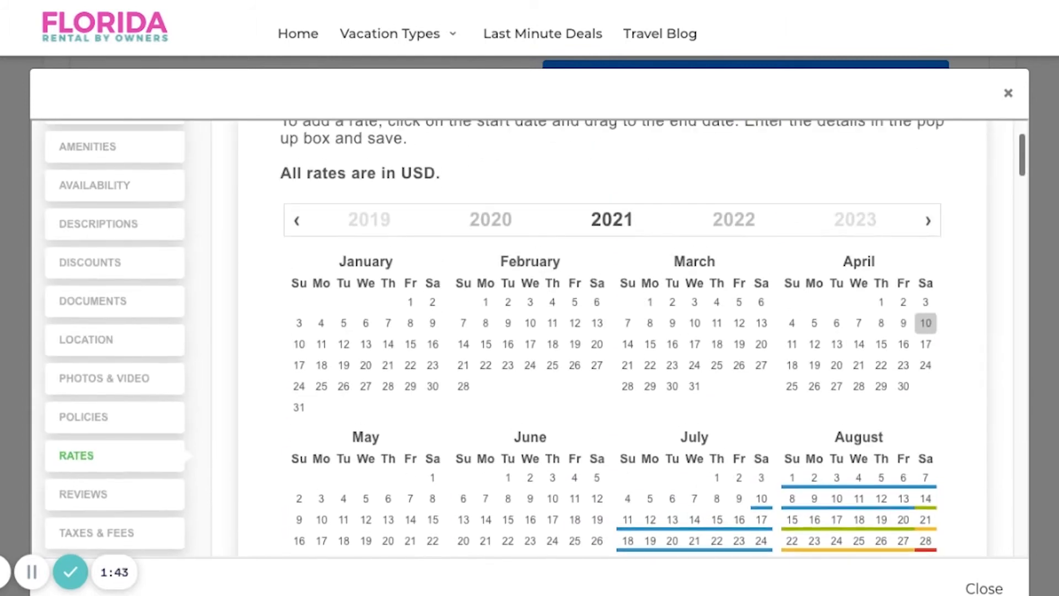
pyautogui.scroll(1, 878, 276)
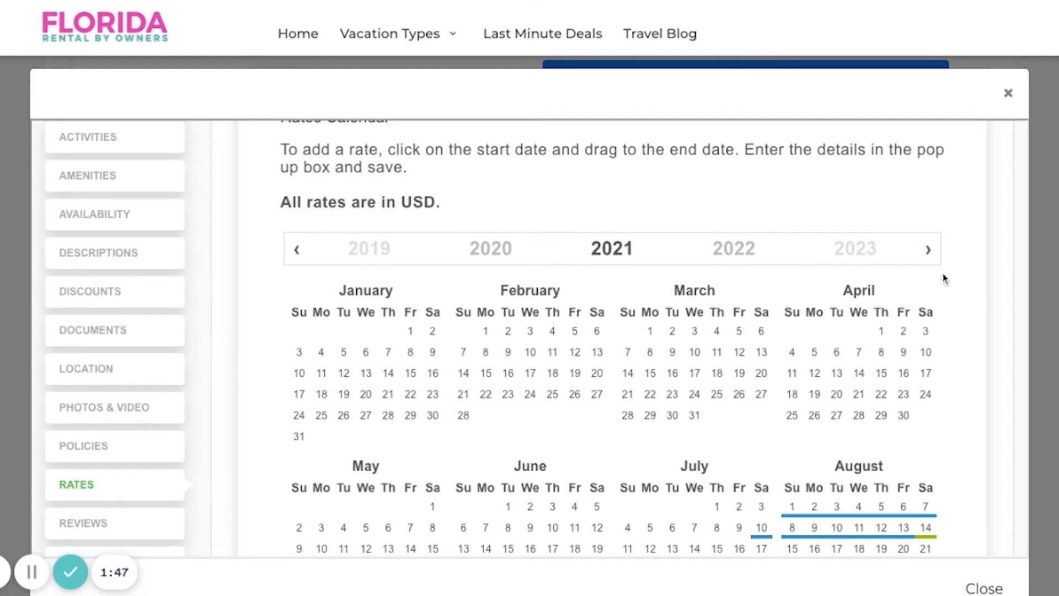
pyautogui.click(751, 252)
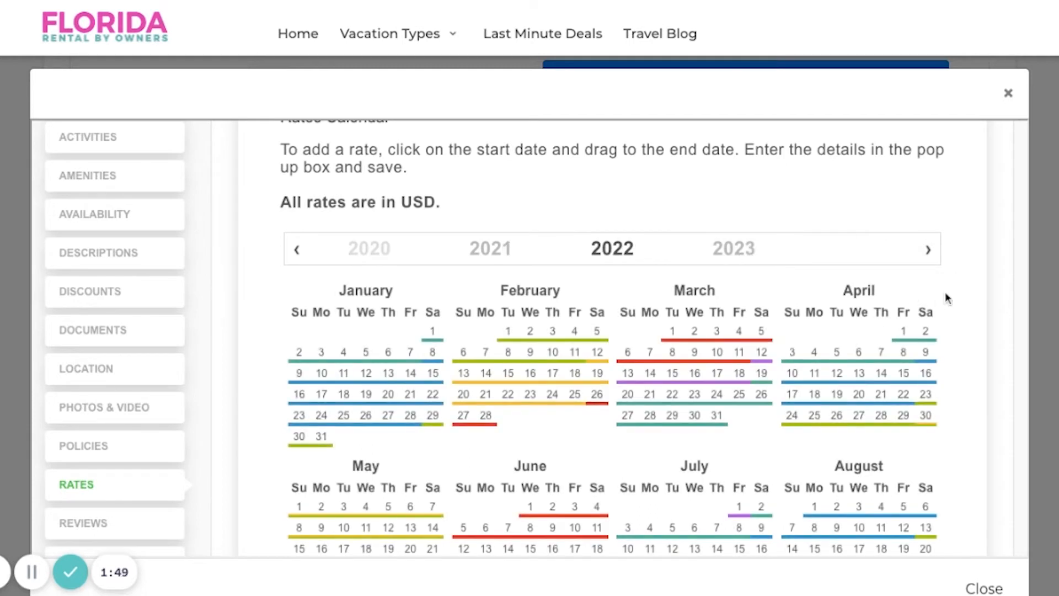
pyautogui.scroll(-3, 947, 297)
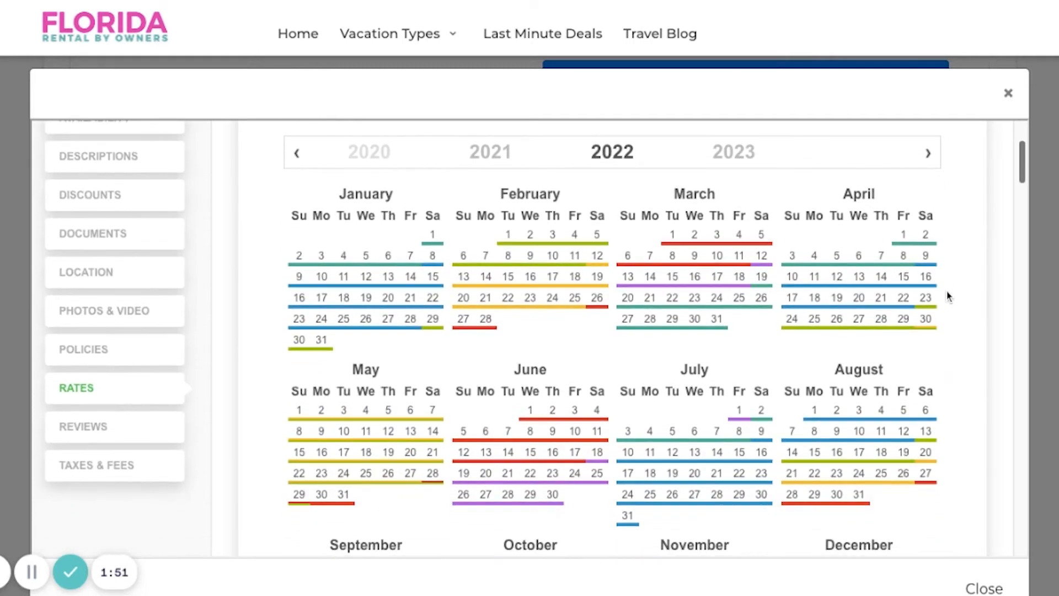
pyautogui.scroll(-3, 947, 296)
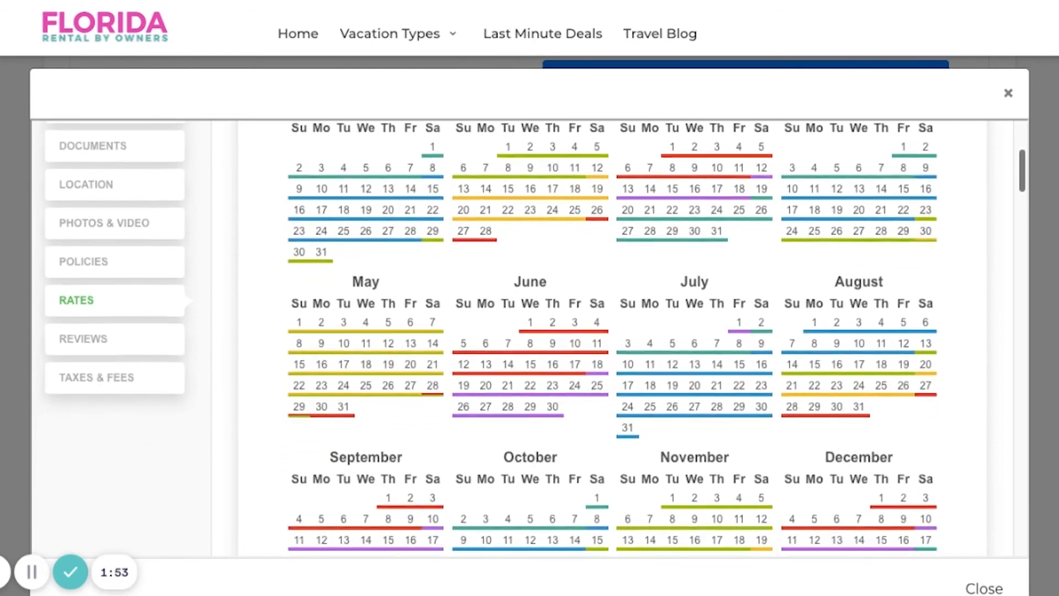
pyautogui.scroll(-1, 948, 296)
pyautogui.scroll(7, 947, 296)
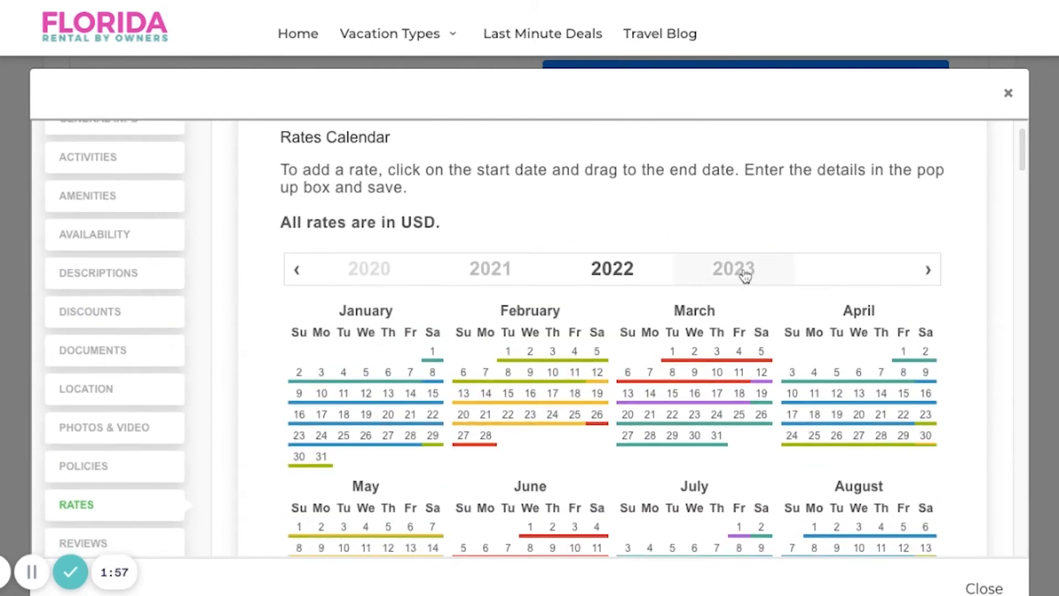
# - Start a new rate in the 2023 rates calendar covering April 29 through May 26, 2023
pyautogui.click(738, 272)
pyautogui.scroll(-2, 944, 332)
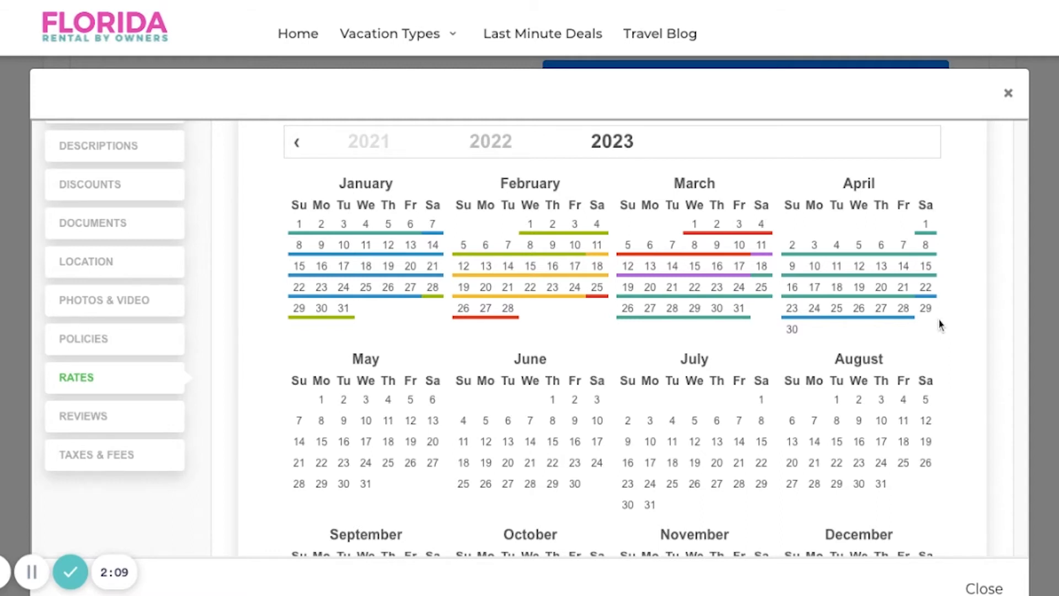
pyautogui.scroll(-1, 941, 325)
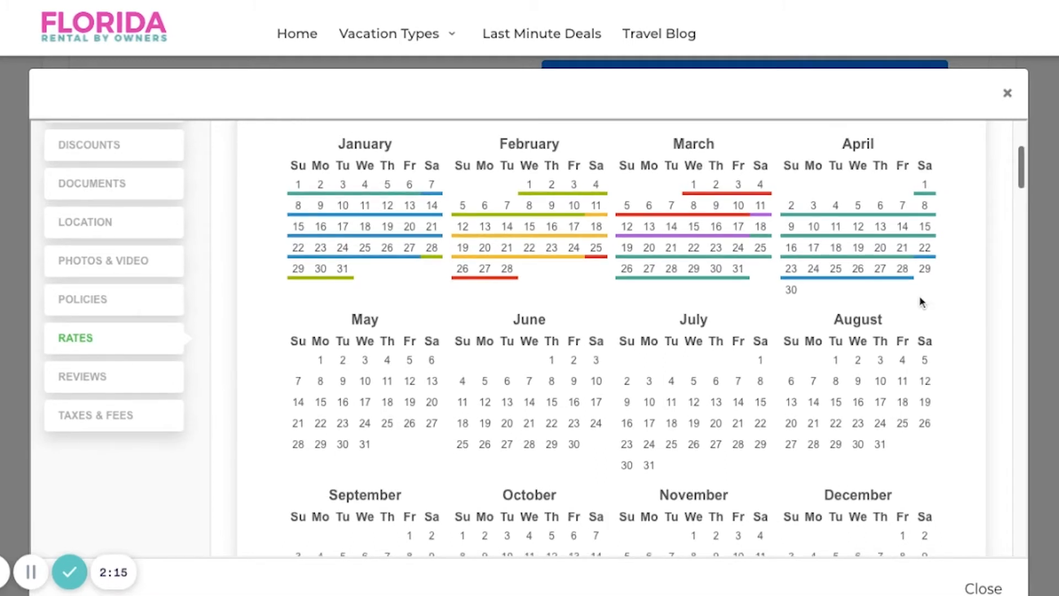
pyautogui.scroll(-1, 924, 301)
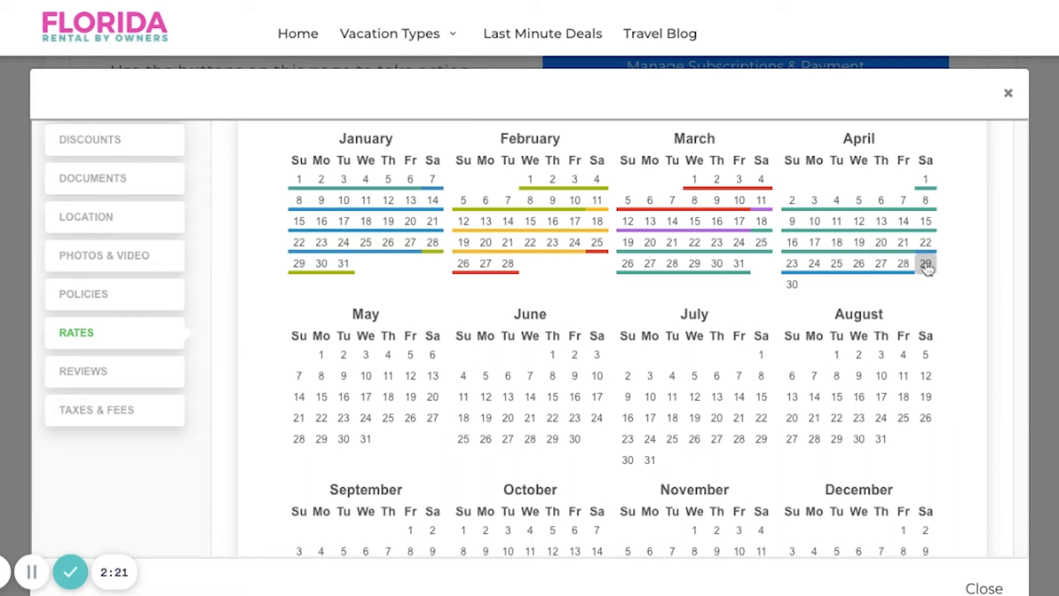
pyautogui.click(926, 265)
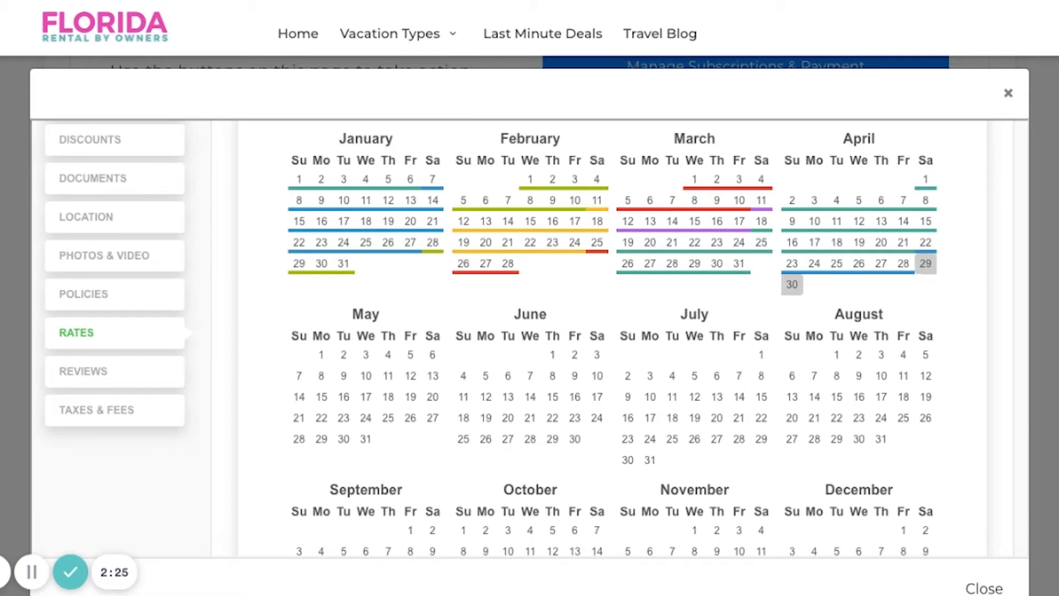
pyautogui.moveTo(792, 285)
pyautogui.mouseDown()
pyautogui.moveTo(433, 376)
pyautogui.moveTo(433, 418)
pyautogui.moveTo(411, 418)
pyautogui.mouseUp()
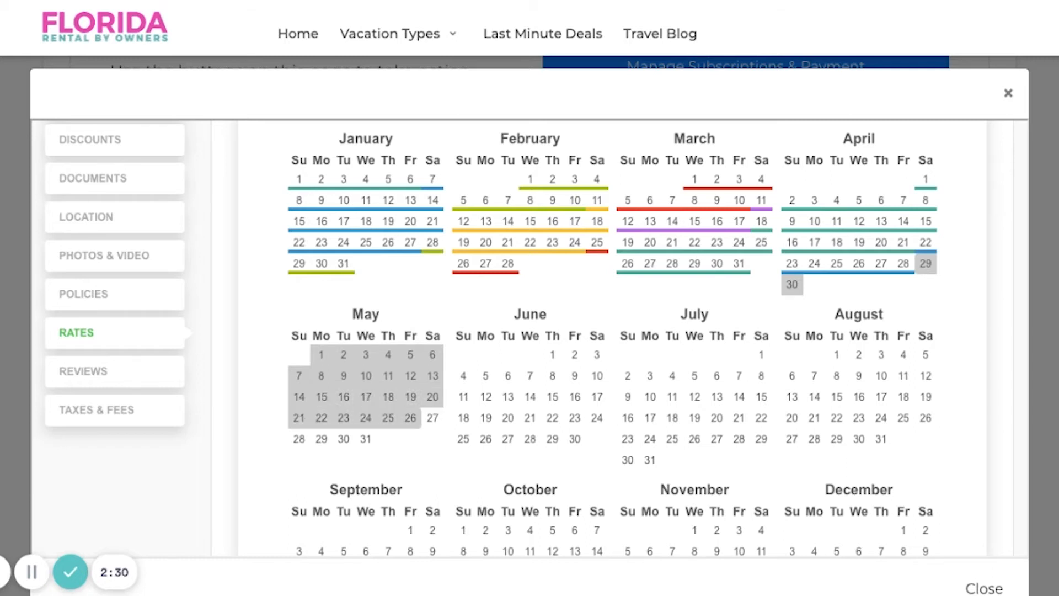
pyautogui.moveTo(410, 417); pyautogui.dragTo(411, 417)
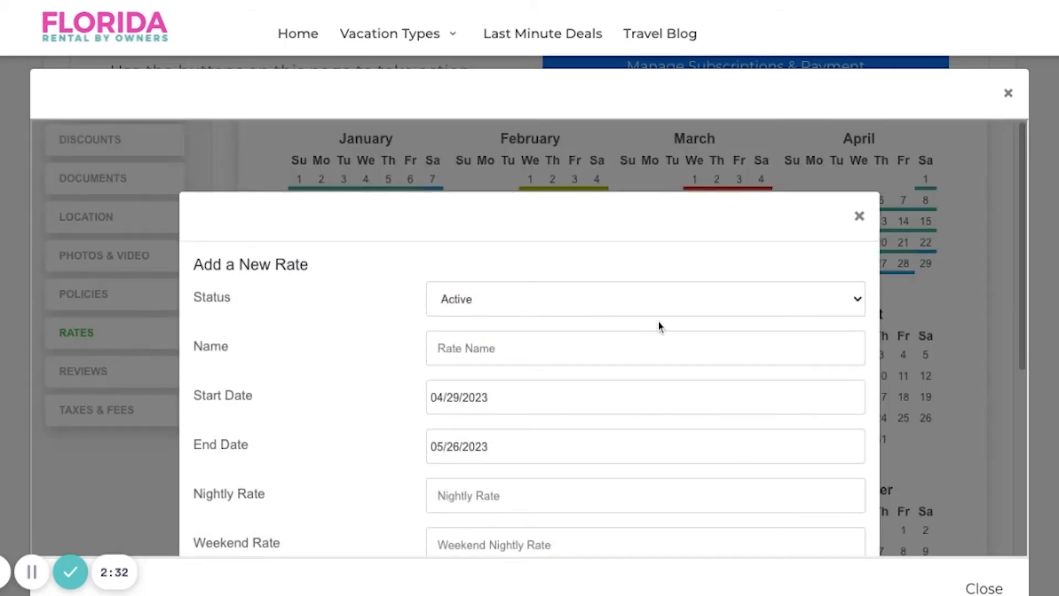
# - Review the new rate form's status, name, dates, nightly and weekend rates, minimum stay, and check-in and check-out day fields
pyautogui.scroll(-2, 371, 322)
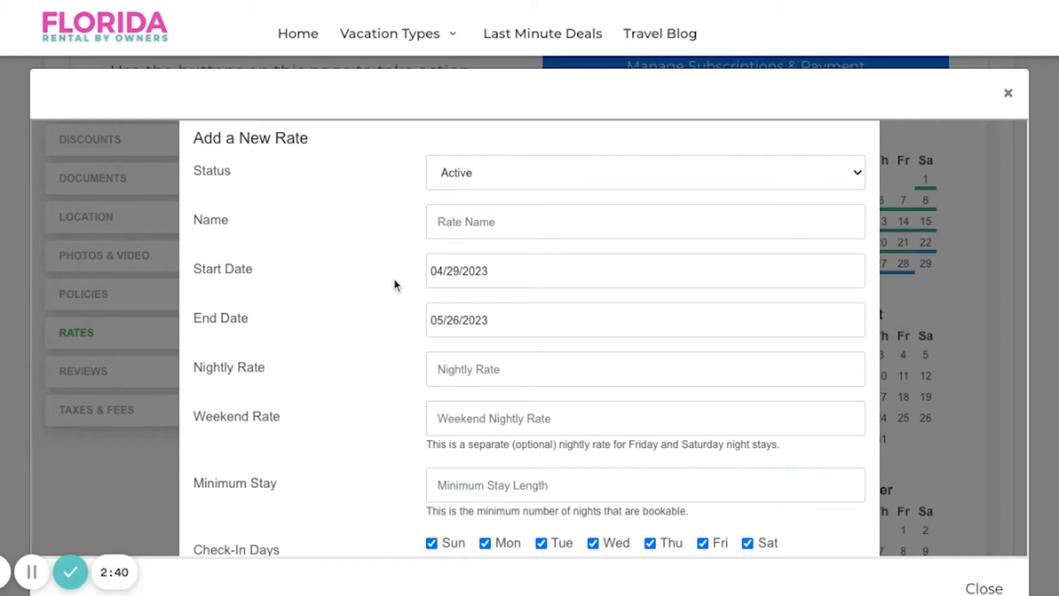
pyautogui.scroll(-1, 394, 284)
pyautogui.scroll(2, 394, 284)
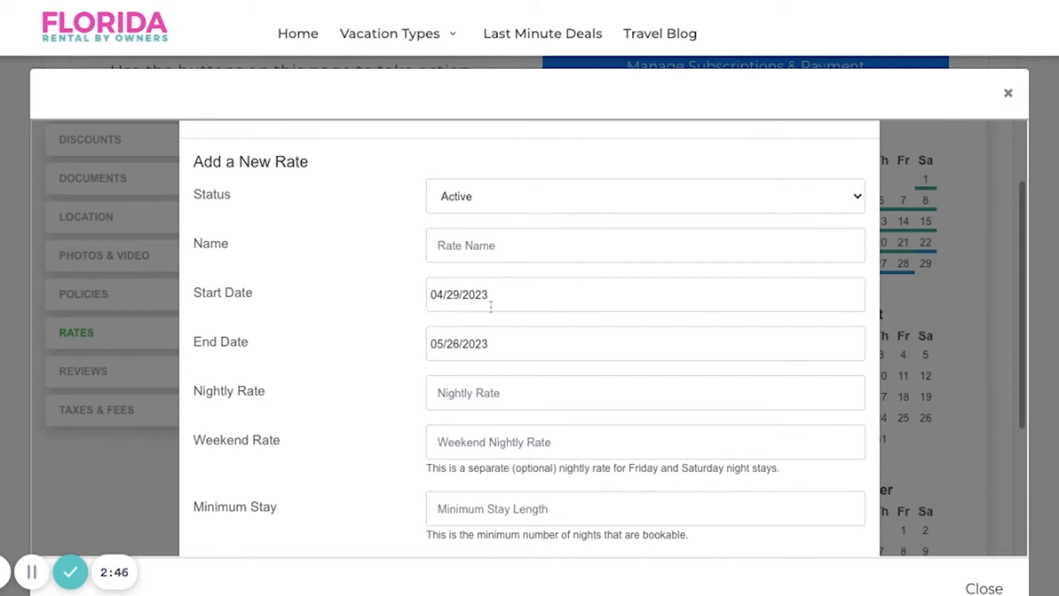
pyautogui.scroll(-1, 377, 313)
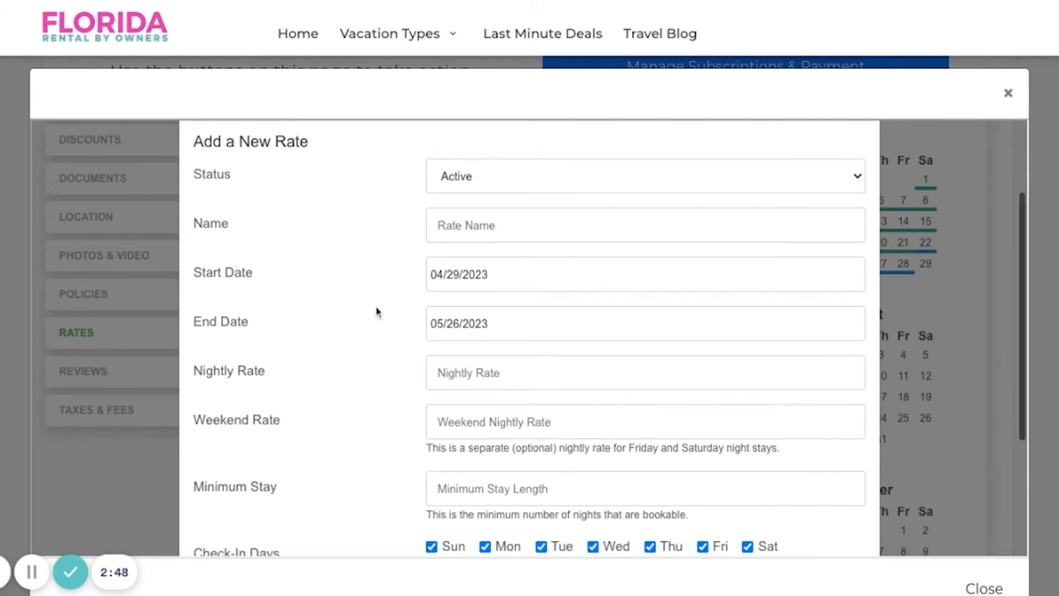
pyautogui.scroll(2, 377, 313)
pyautogui.click(535, 215)
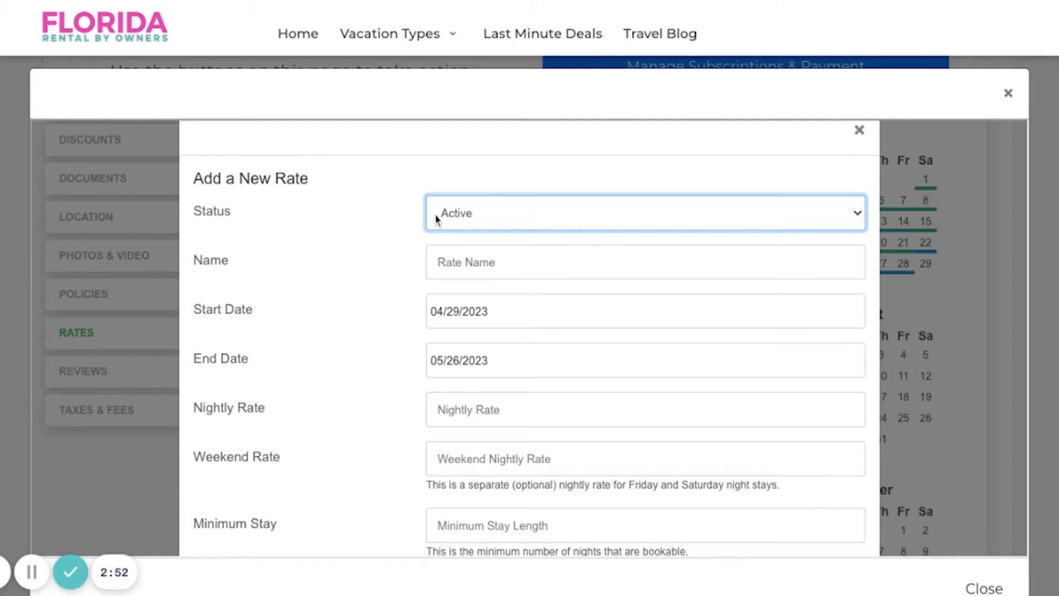
pyautogui.click(469, 262)
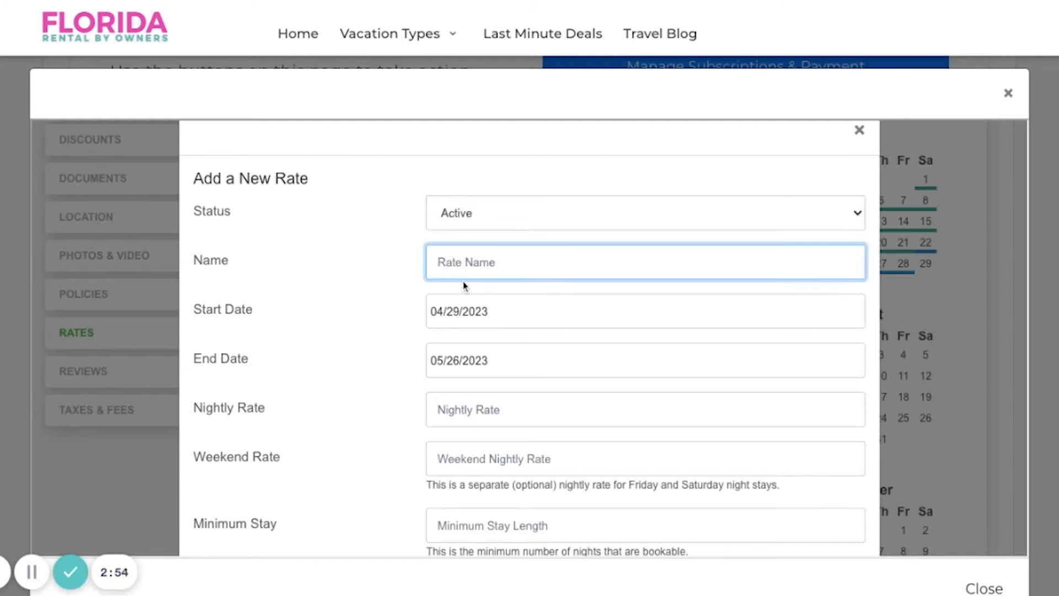
pyautogui.scroll(-1, 301, 286)
pyautogui.click(301, 286)
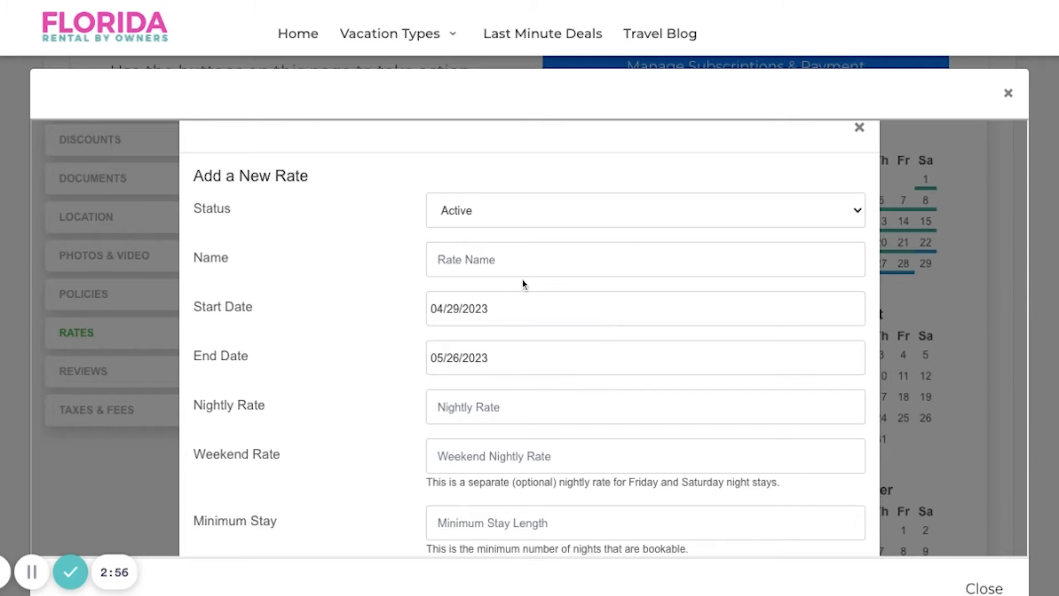
pyautogui.scroll(-3, 354, 282)
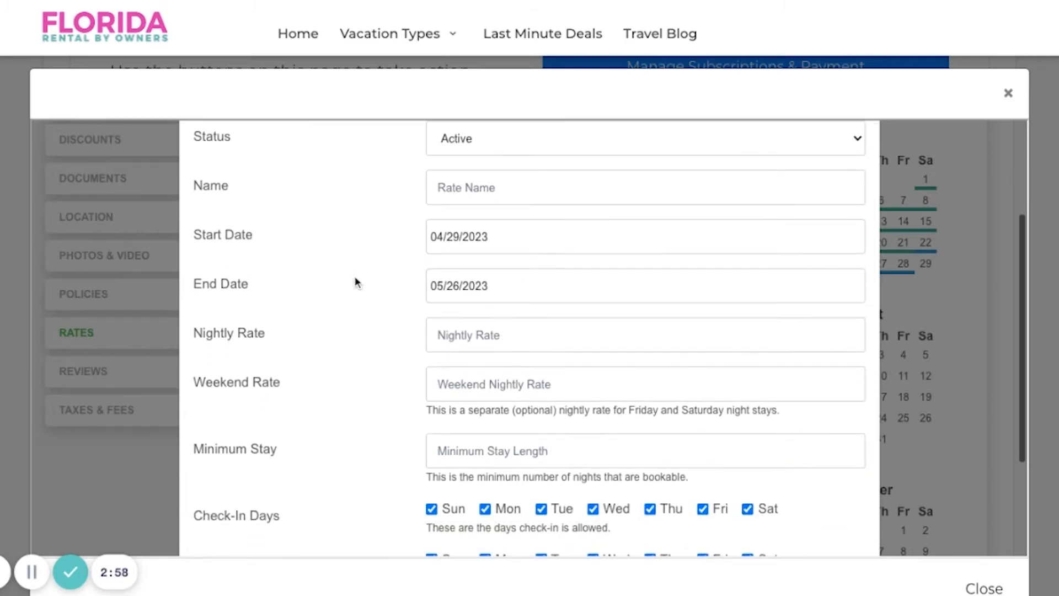
pyautogui.scroll(-2, 355, 282)
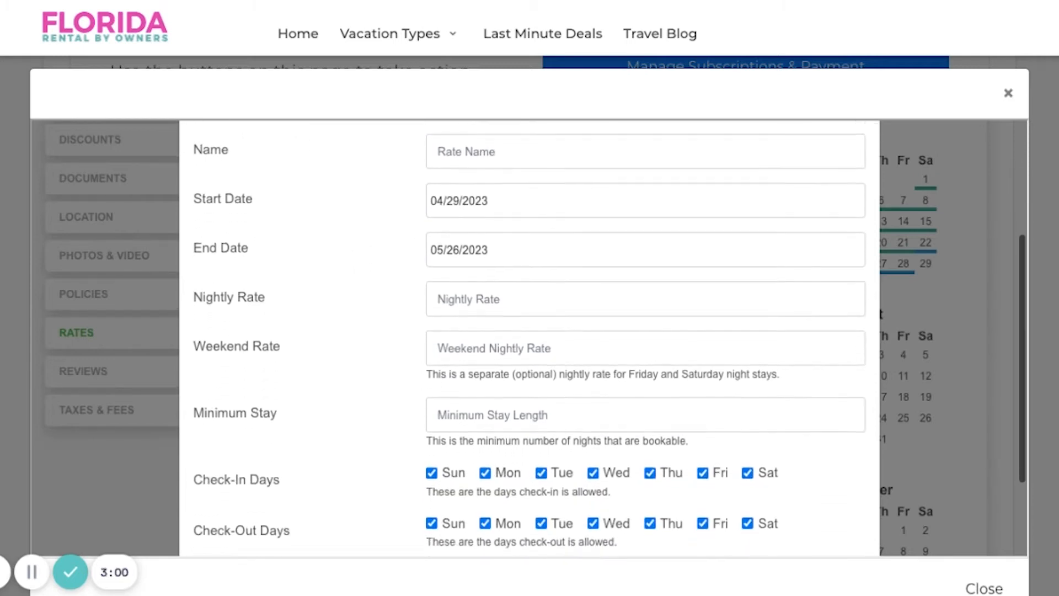
# - Set the new rate's nightly rate to 500.00 and its minimum stay to 7 nights
pyautogui.click(371, 296)
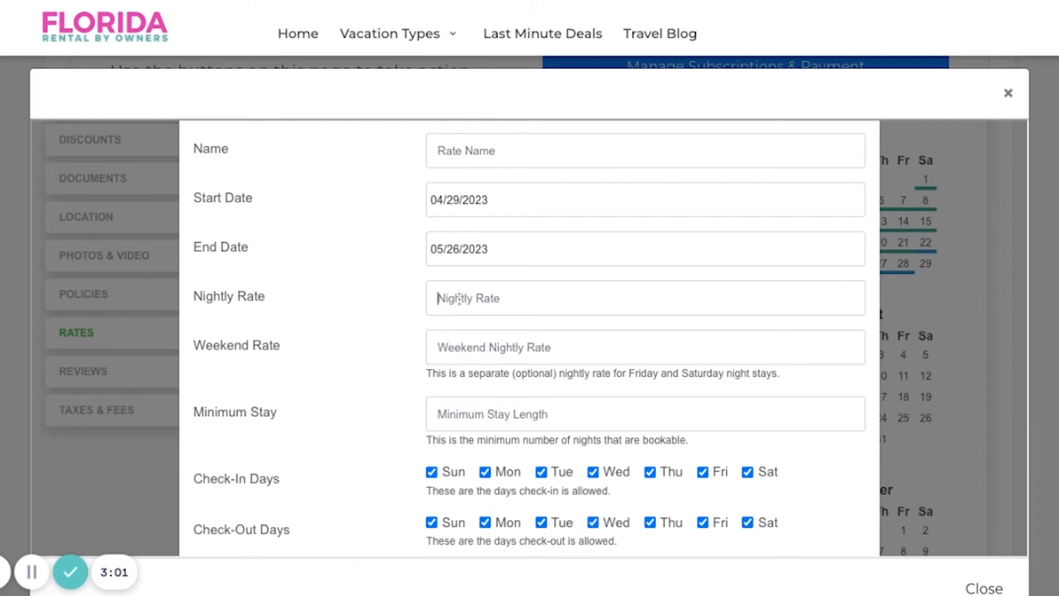
pyautogui.click(349, 304)
pyautogui.scroll(1, 373, 309)
pyautogui.click(477, 330)
pyautogui.write('500.00')
pyautogui.click(389, 332)
pyautogui.scroll(-3, 402, 324)
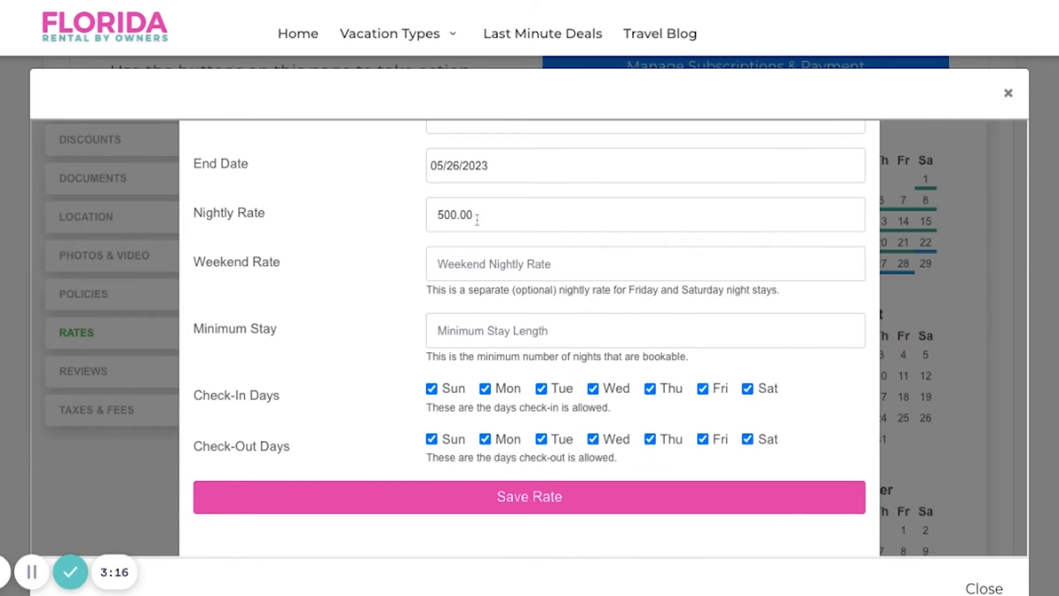
pyautogui.click(474, 331)
pyautogui.write('7')
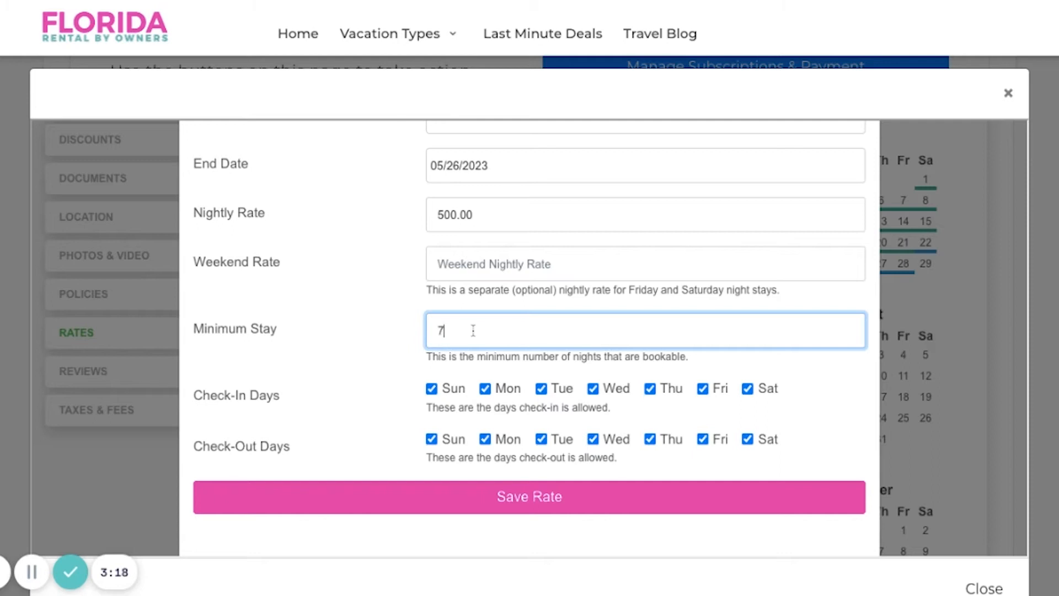
pyautogui.click(370, 323)
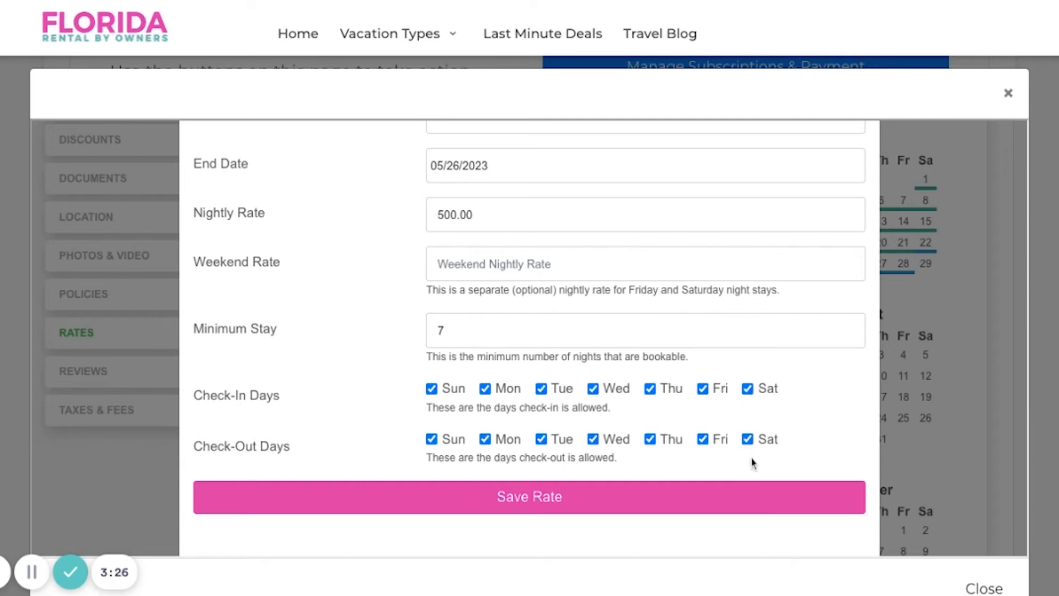
# - Restrict the new rate's check-in and check-out days to Saturday only, and save the rate
pyautogui.click(703, 439)
pyautogui.click(650, 389)
pyautogui.click(651, 440)
pyautogui.click(593, 388)
pyautogui.click(593, 439)
pyautogui.click(542, 439)
pyautogui.click(541, 388)
pyautogui.click(485, 388)
pyautogui.click(485, 439)
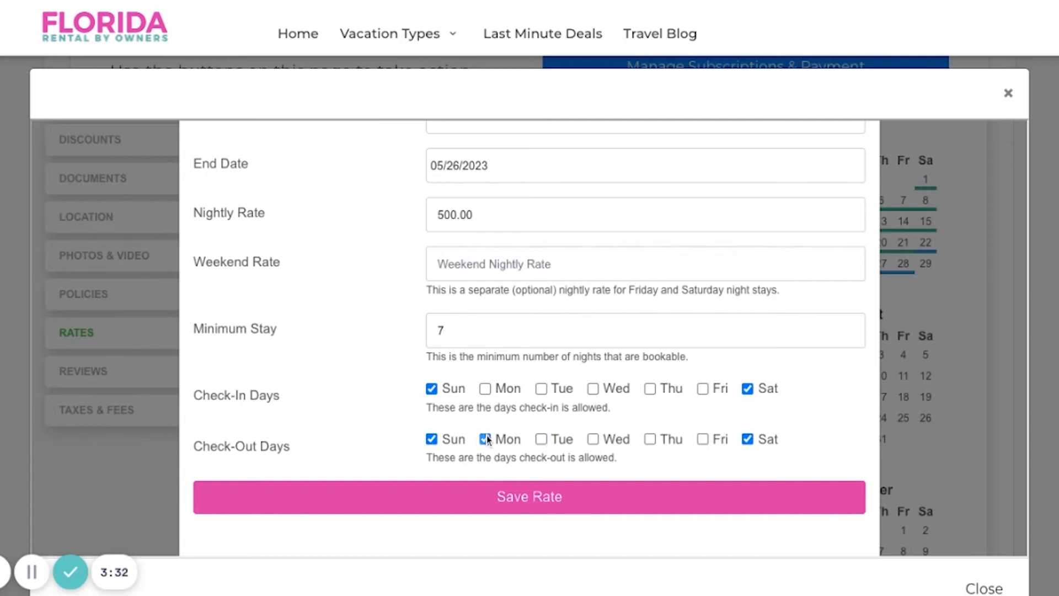
pyautogui.click(432, 388)
pyautogui.click(432, 439)
pyautogui.click(548, 499)
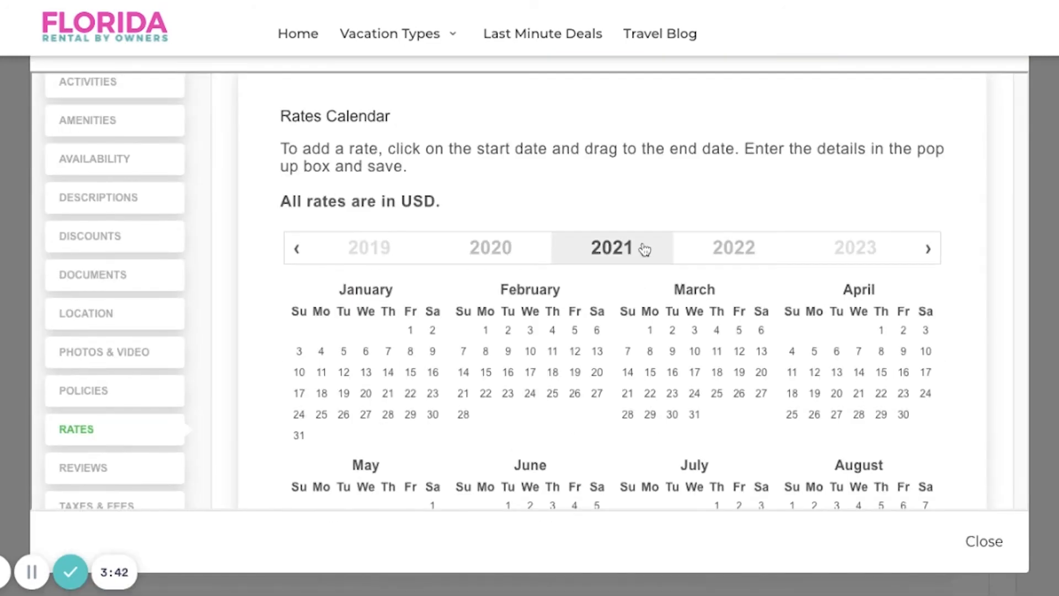
# - Check the 2022 rates calendar and the new April 29 to May 26 rate in the 2023 calendar
pyautogui.click(733, 247)
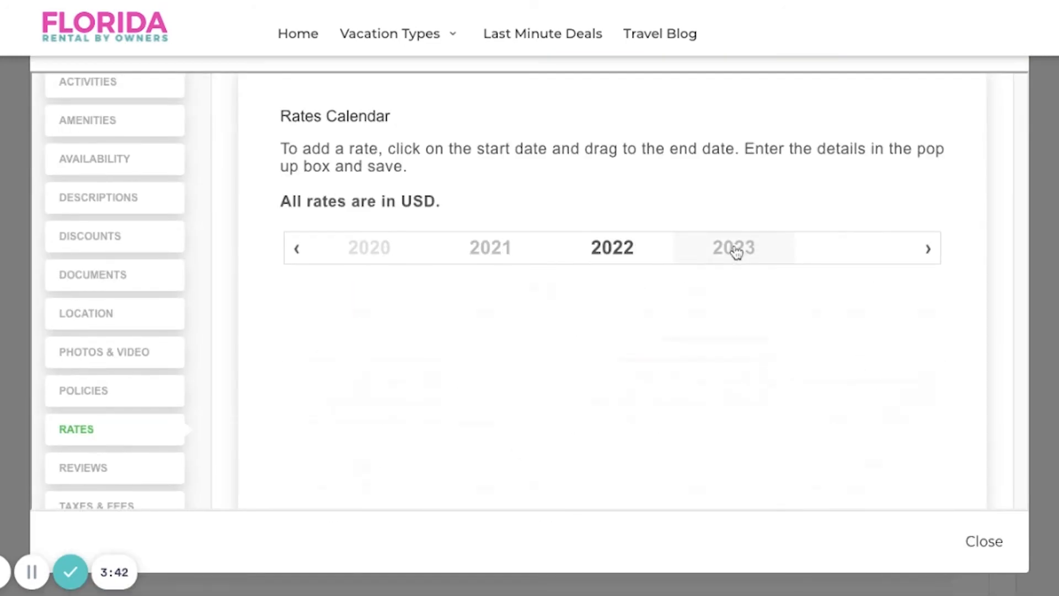
pyautogui.scroll(-10, 880, 314)
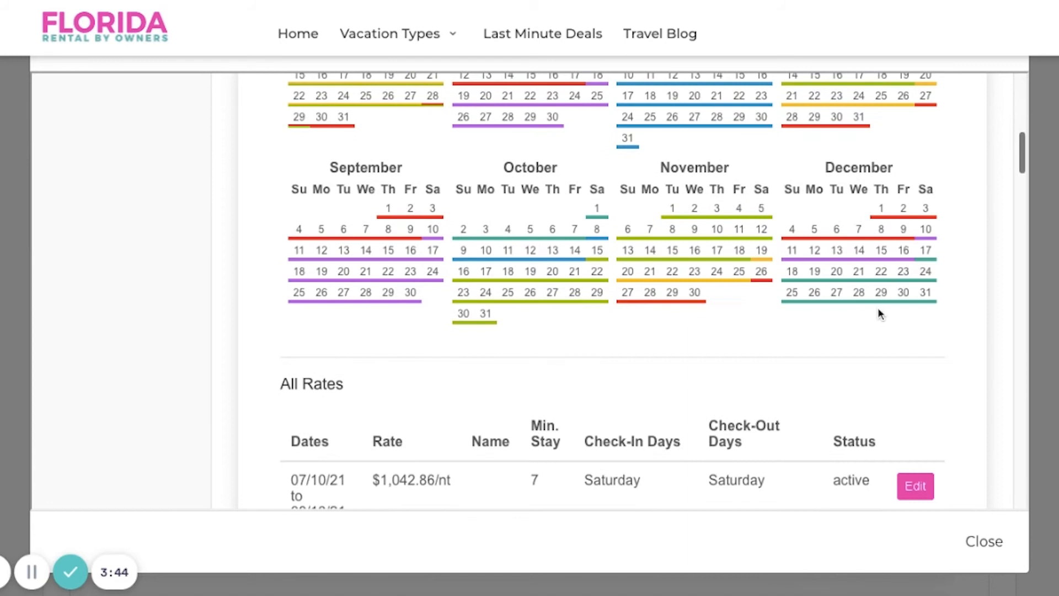
pyautogui.scroll(10, 880, 313)
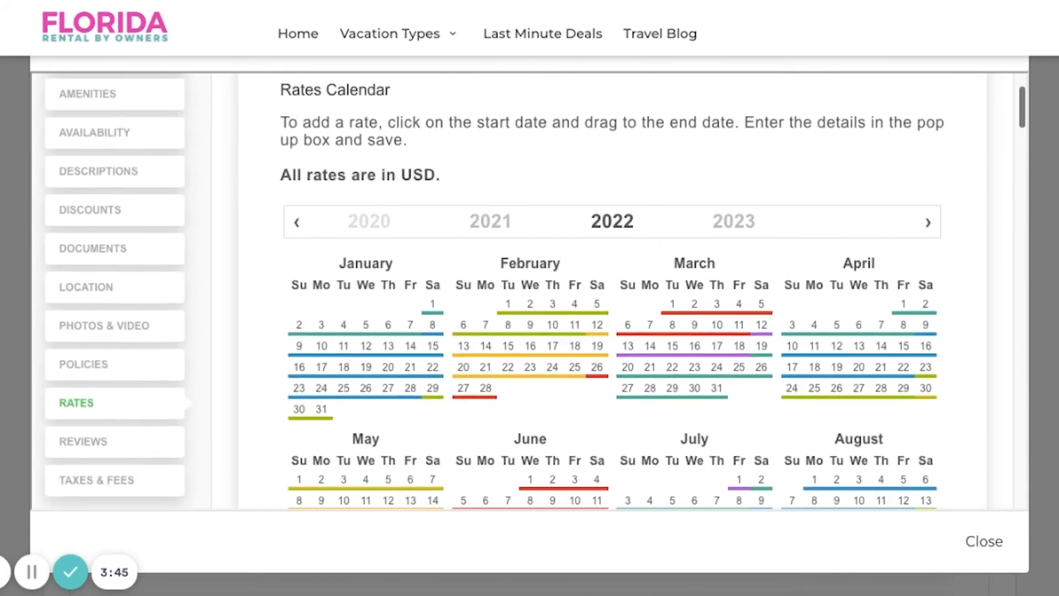
pyautogui.click(730, 230)
pyautogui.scroll(-3, 823, 301)
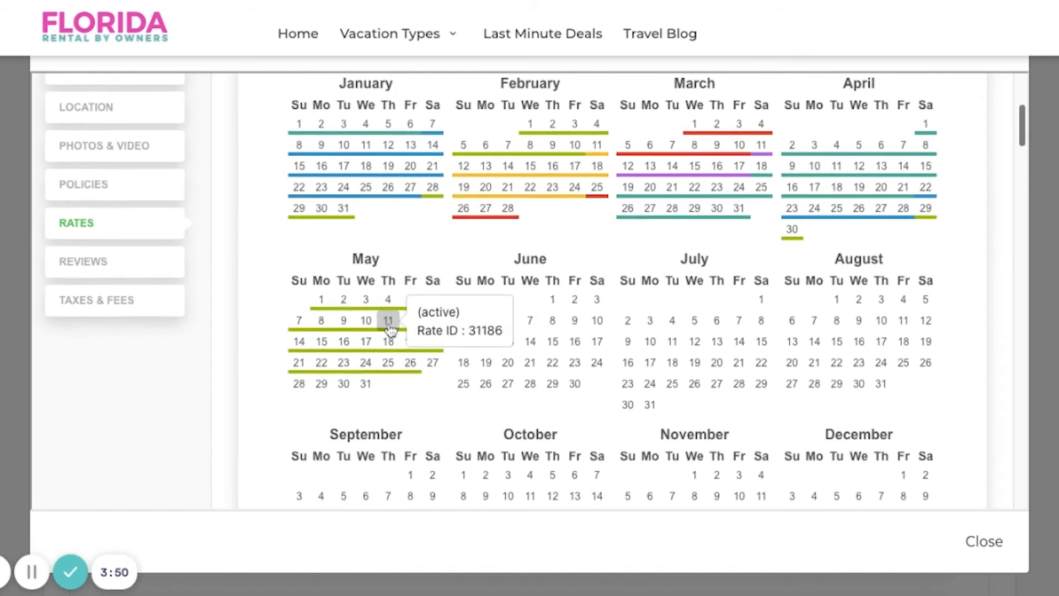
# - Open the April 29 to May 26, 2023 rate for editing, review its status, pricing, stay and check-in settings, and save it
pyautogui.click(387, 331)
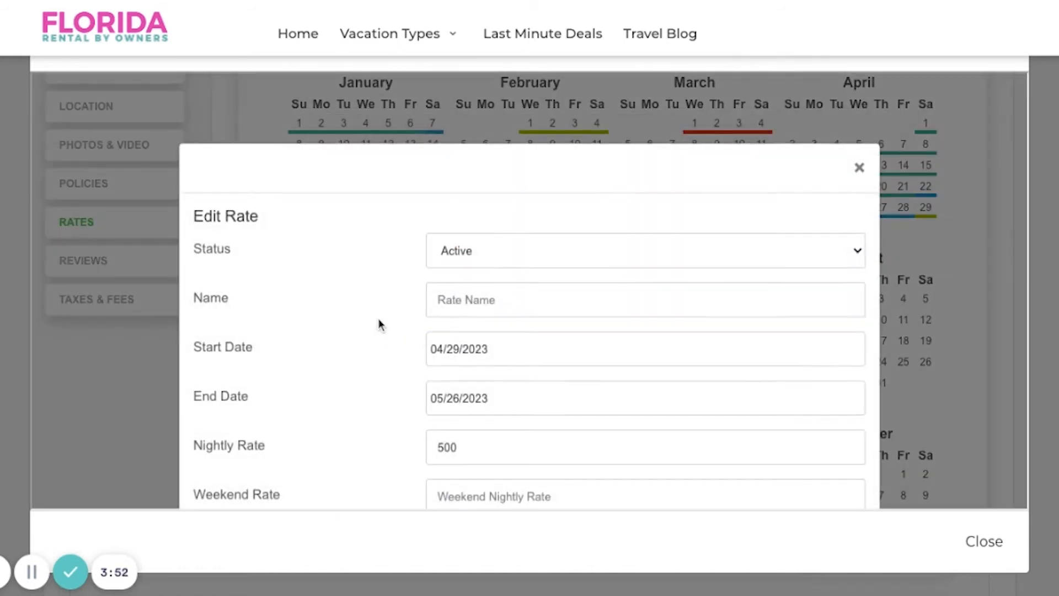
pyautogui.scroll(-3, 379, 324)
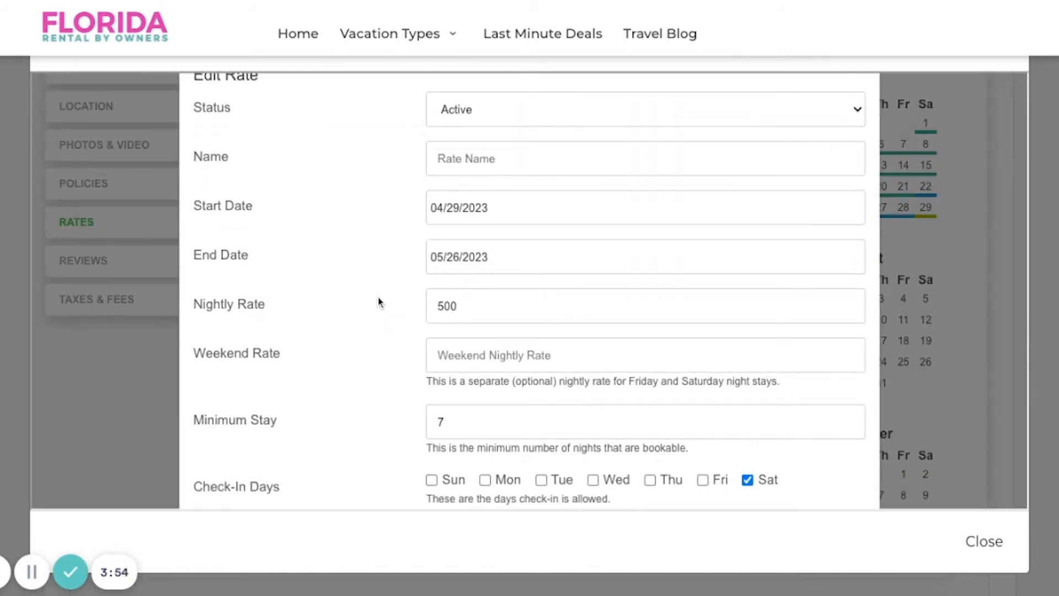
pyautogui.scroll(-2, 378, 301)
pyautogui.scroll(2, 388, 300)
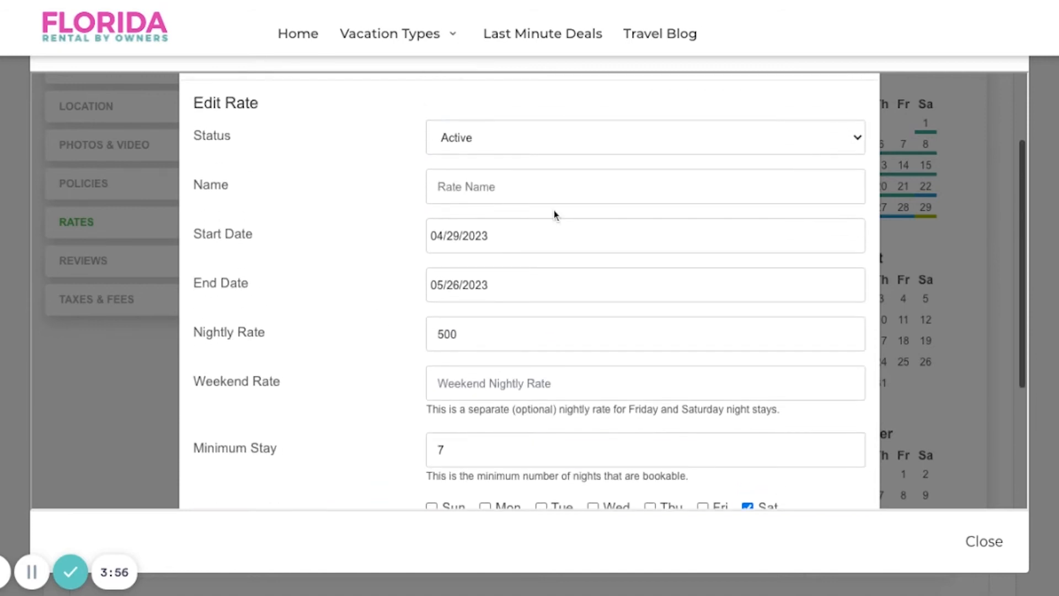
pyautogui.click(461, 139)
pyautogui.click(410, 159)
pyautogui.scroll(-2, 409, 160)
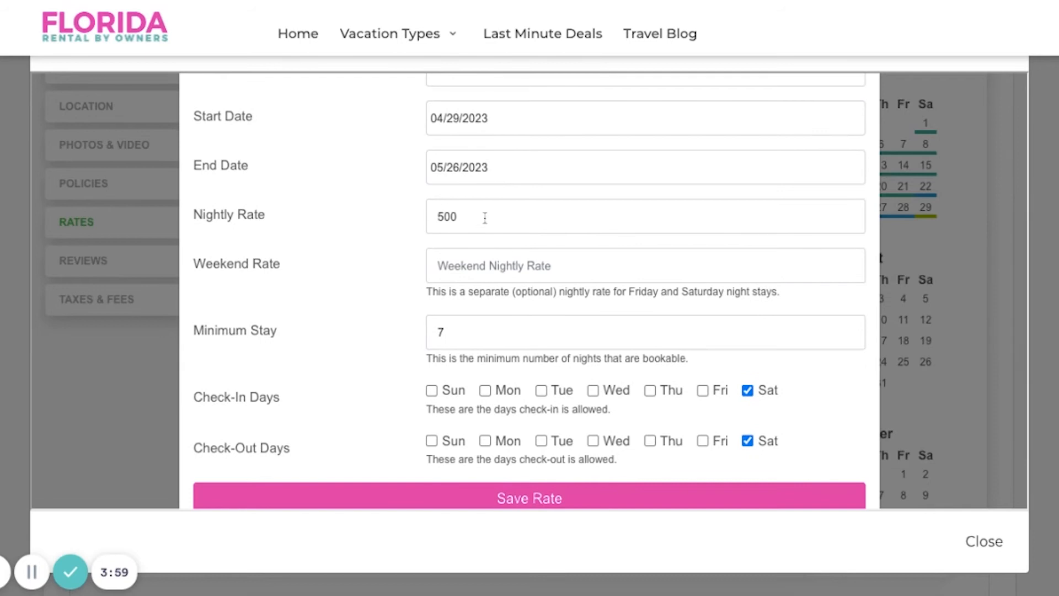
pyautogui.scroll(-2, 381, 224)
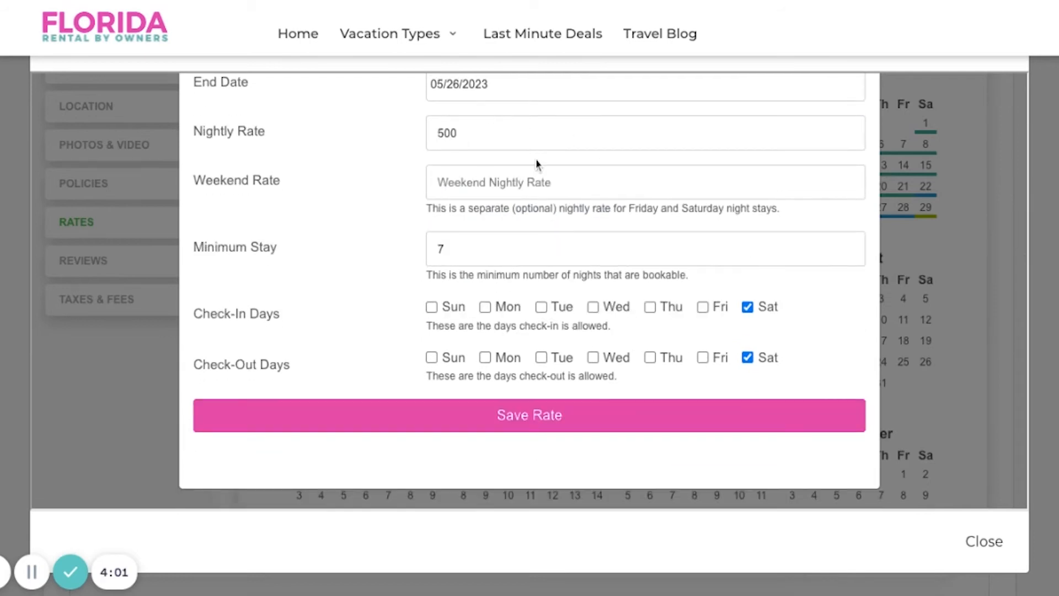
pyautogui.scroll(-1, 527, 172)
pyautogui.click(494, 420)
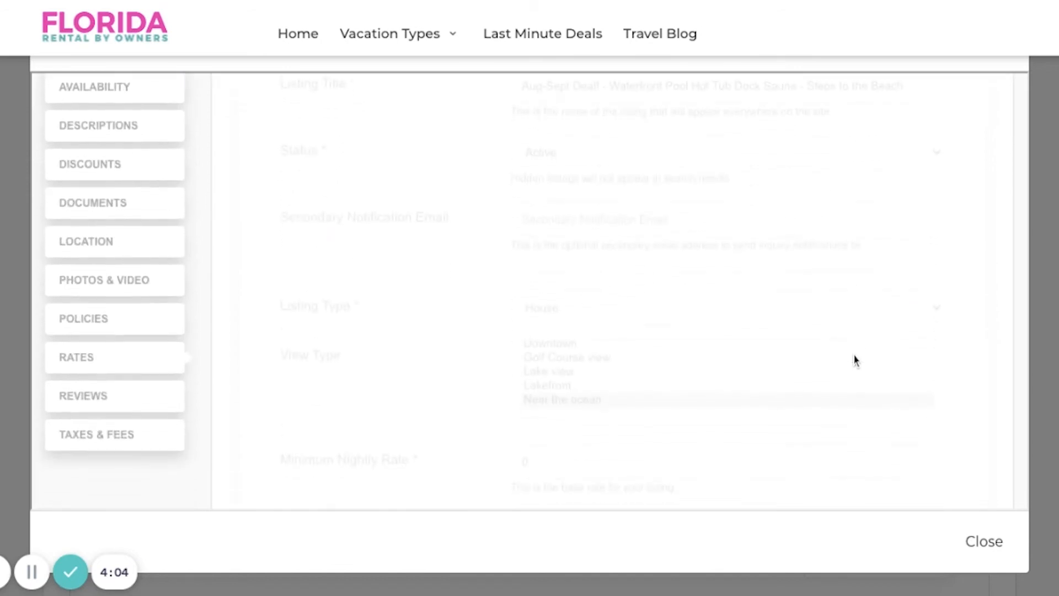
# - Set the listing's Minimum Nightly Rate to 500.00 in its general info, save the settings, and check the saved fields
pyautogui.scroll(-3, 940, 372)
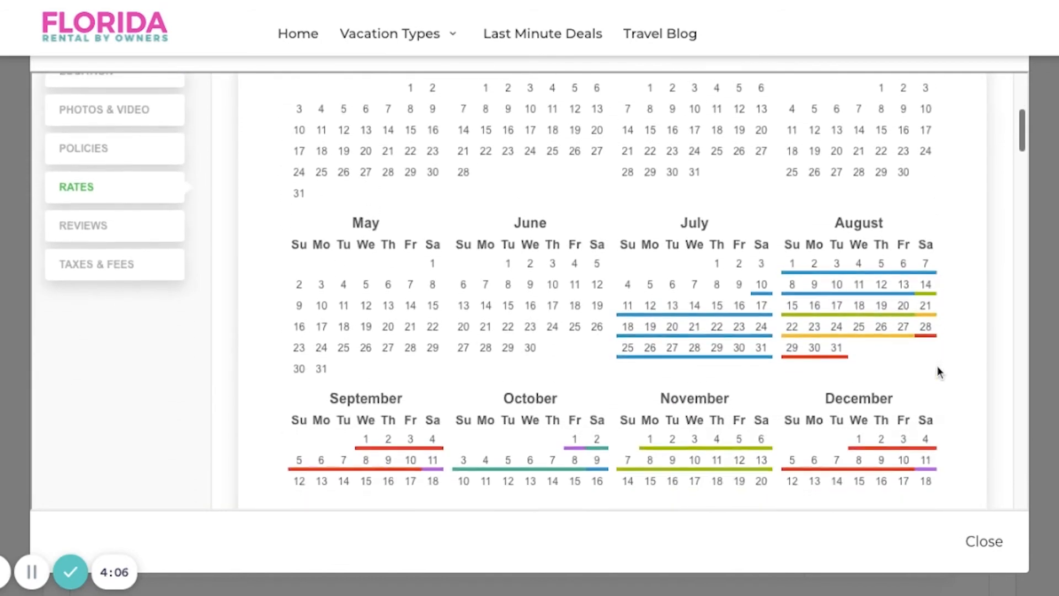
pyautogui.scroll(5, 940, 372)
pyautogui.scroll(1, 940, 372)
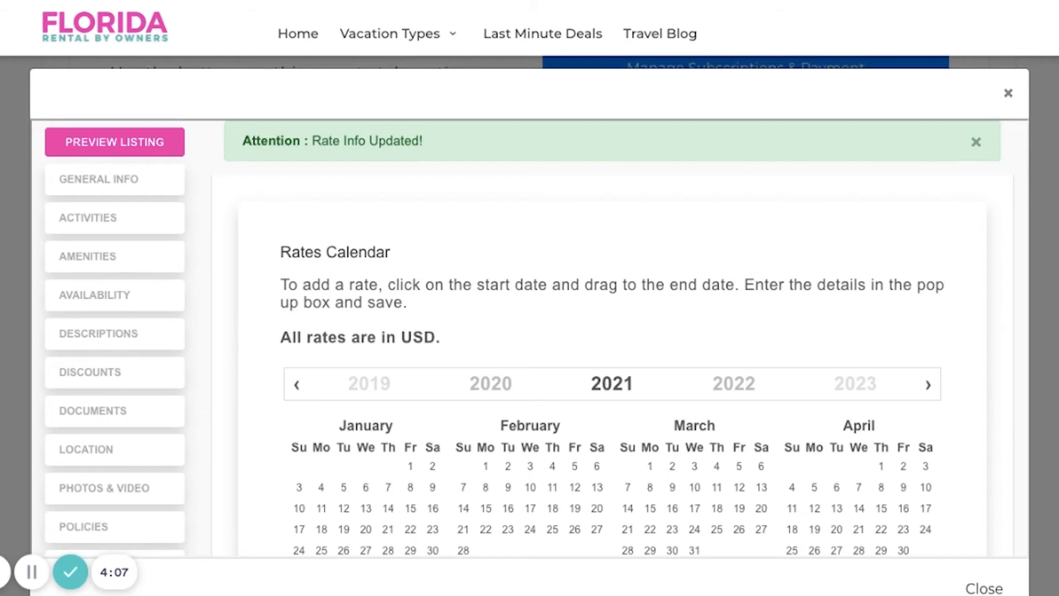
pyautogui.click(111, 181)
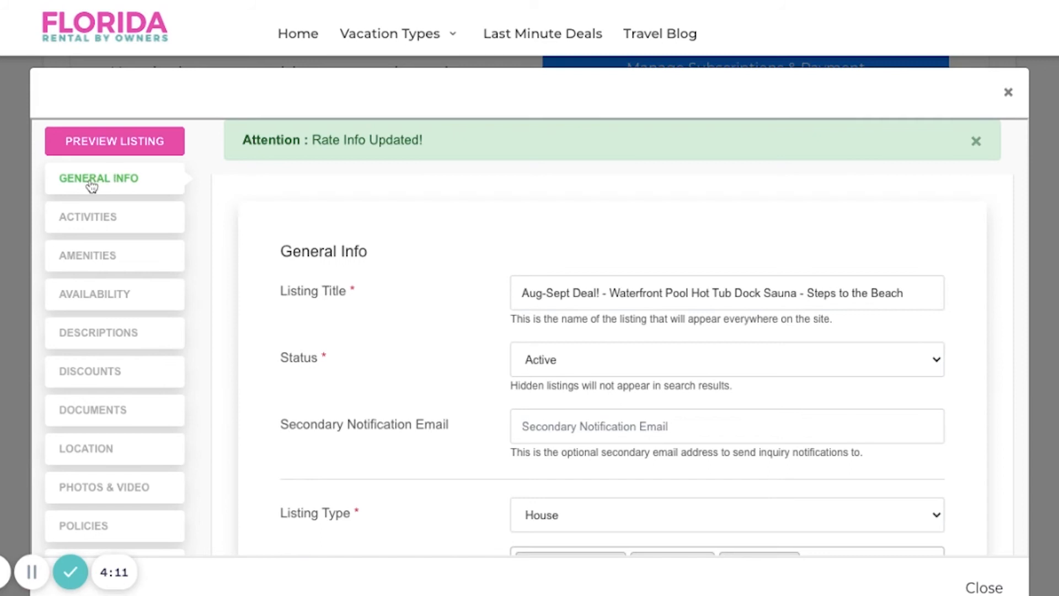
pyautogui.scroll(-4, 357, 243)
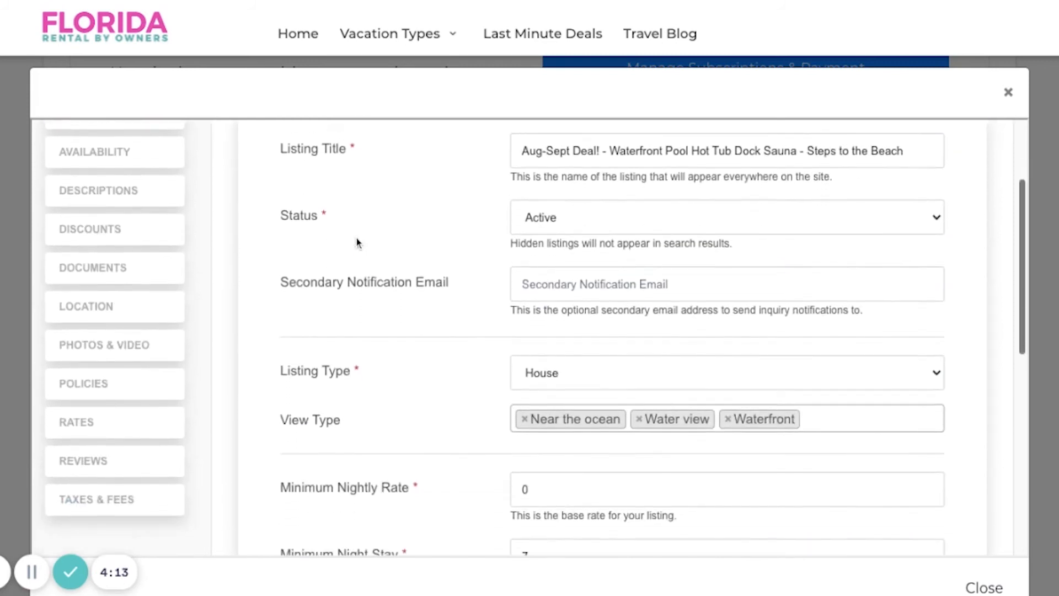
pyautogui.scroll(-1, 357, 237)
pyautogui.click(546, 380)
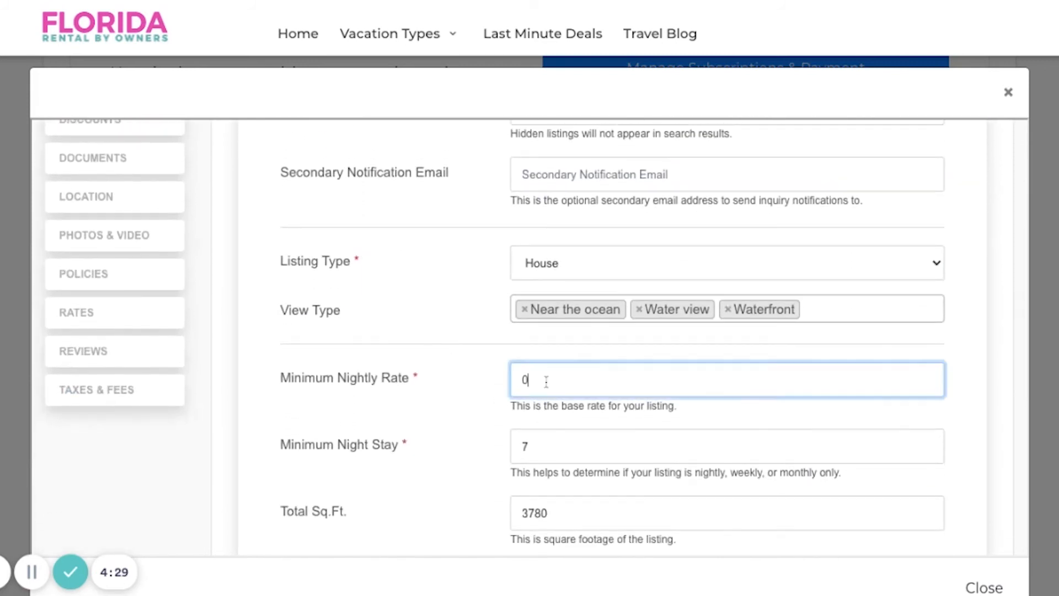
pyautogui.press('BackSpace')
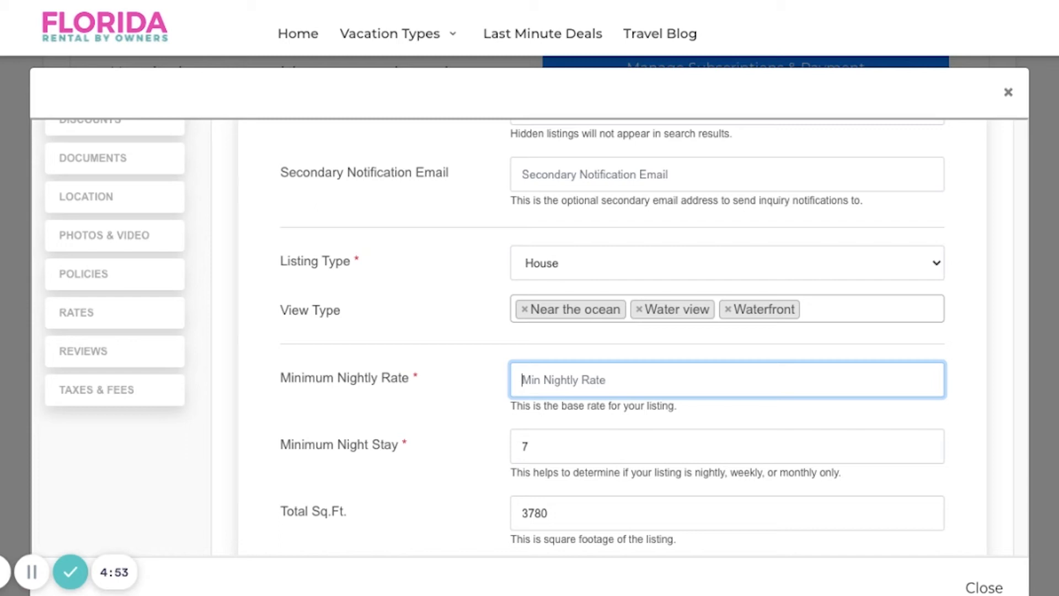
pyautogui.write('500.00')
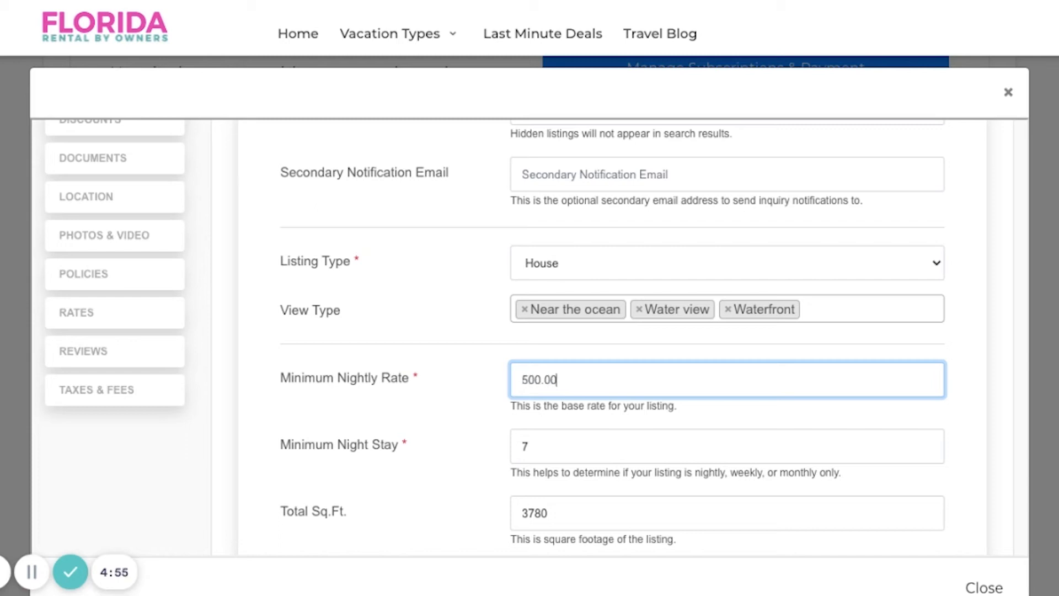
pyautogui.scroll(-6, 307, 305)
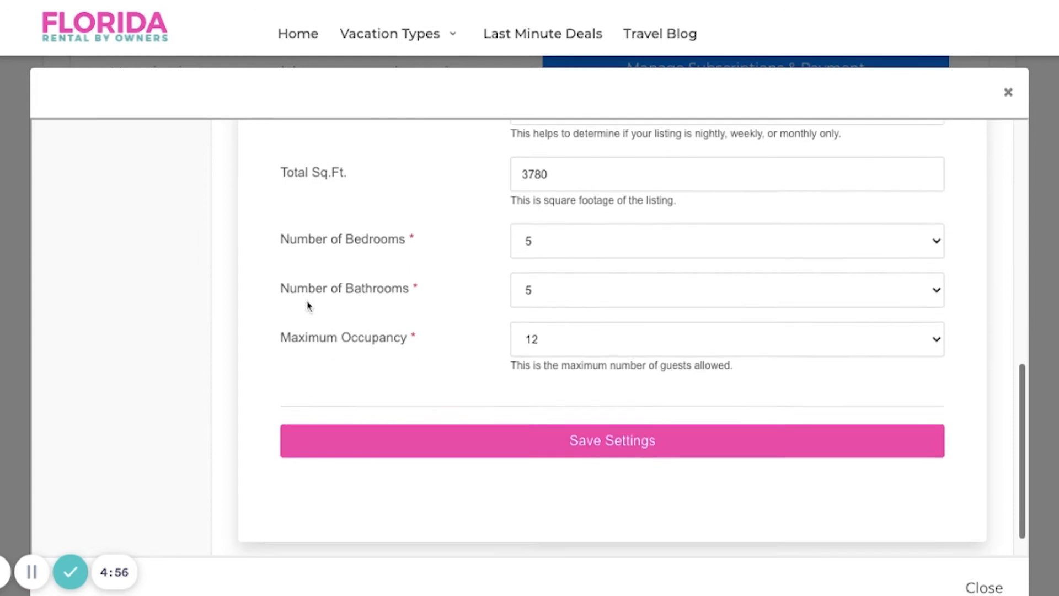
pyautogui.click(633, 413)
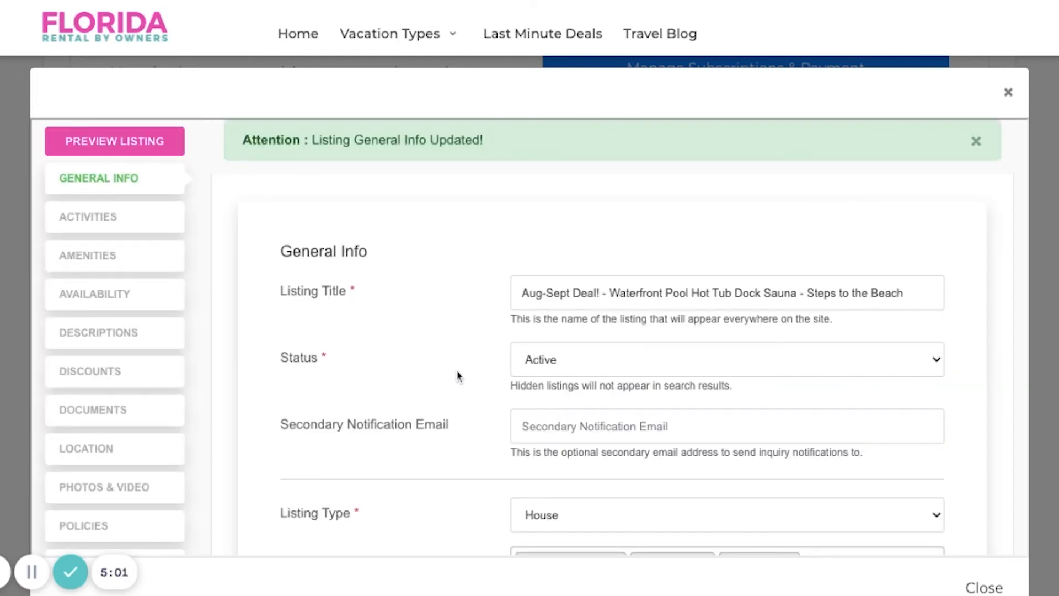
pyautogui.scroll(-2, 397, 359)
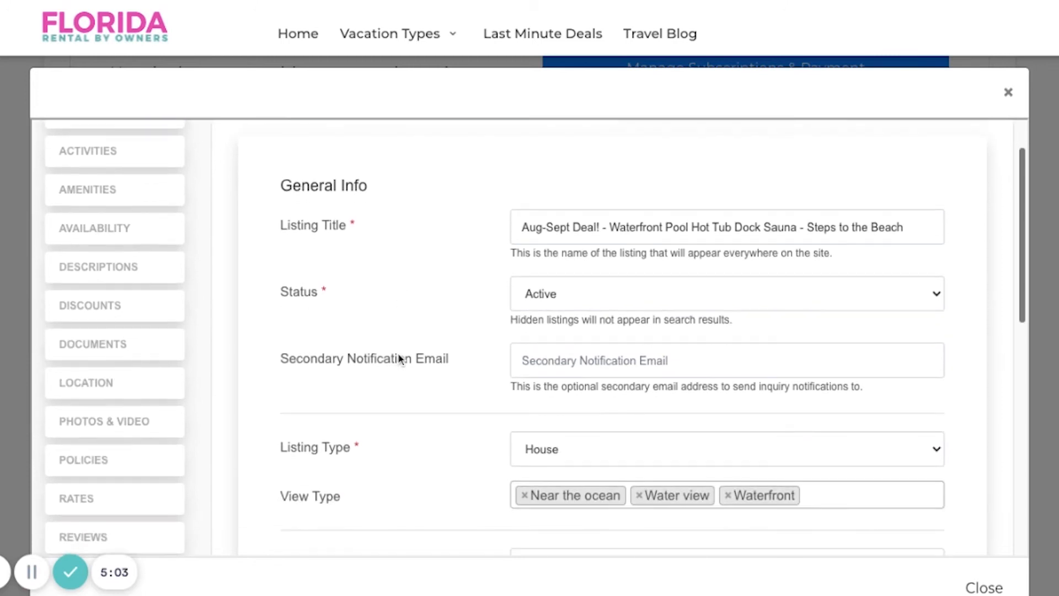
pyautogui.scroll(-3, 140, 329)
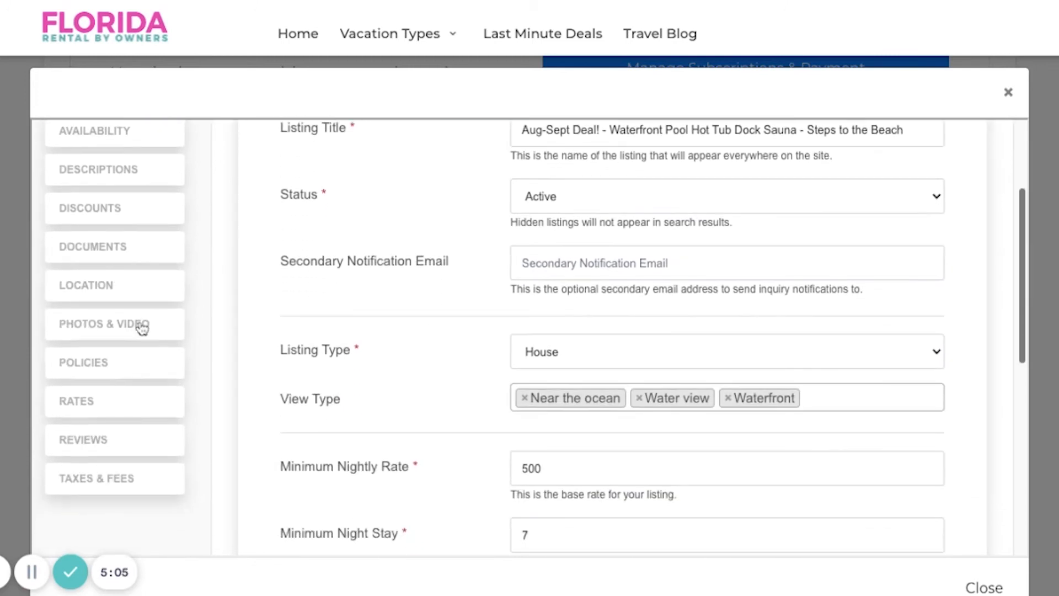
# - Open the listing's discounts calendar and start a new discount covering November 1 to November 30, 2021
pyautogui.scroll(3, 133, 363)
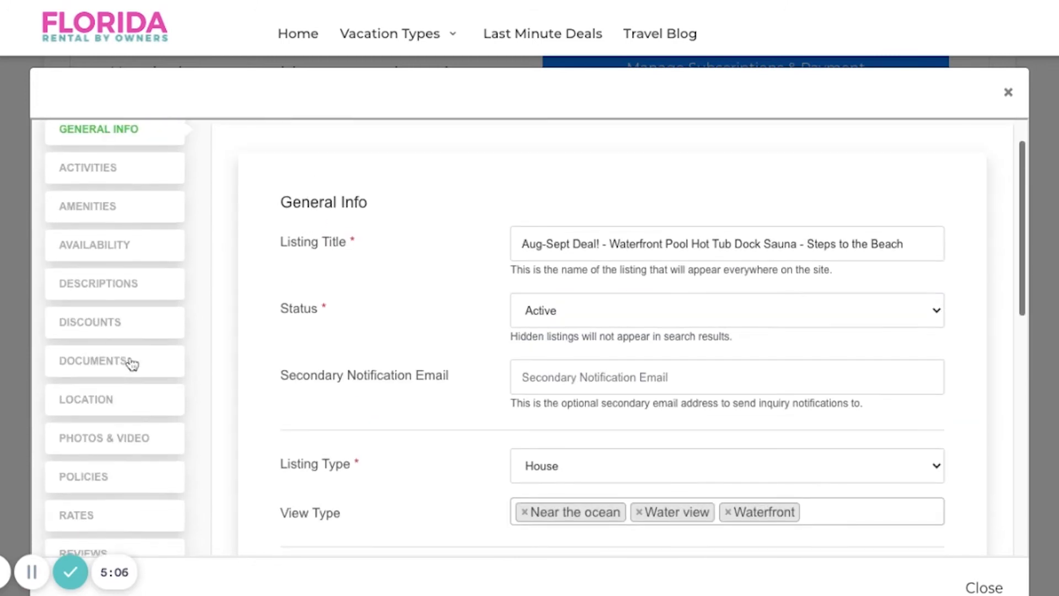
pyautogui.click(95, 328)
pyautogui.scroll(-2, 615, 398)
pyautogui.scroll(-5, 615, 399)
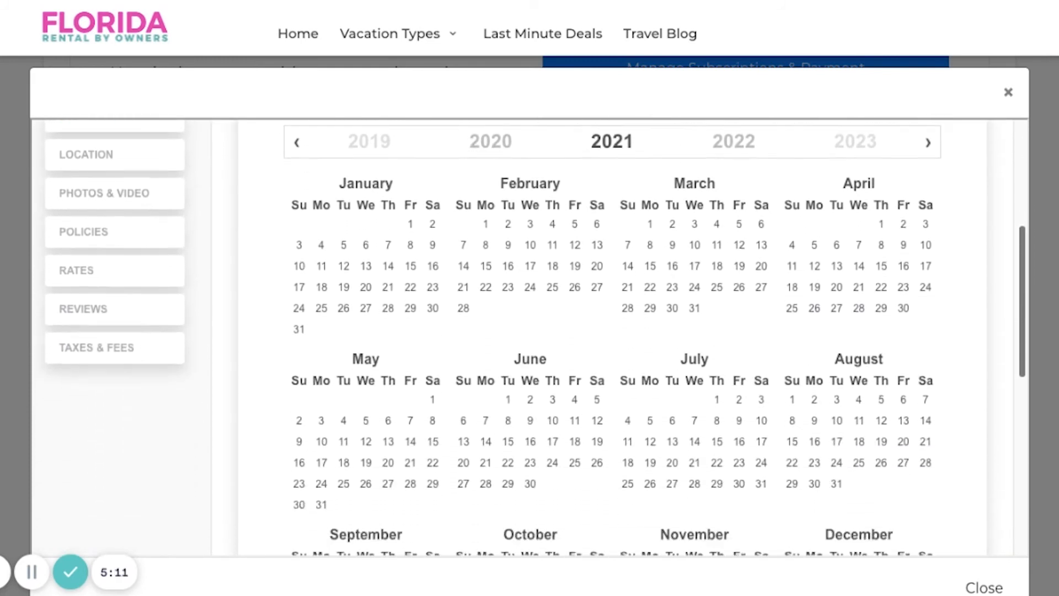
pyautogui.scroll(-2, 615, 398)
pyautogui.scroll(4, 615, 398)
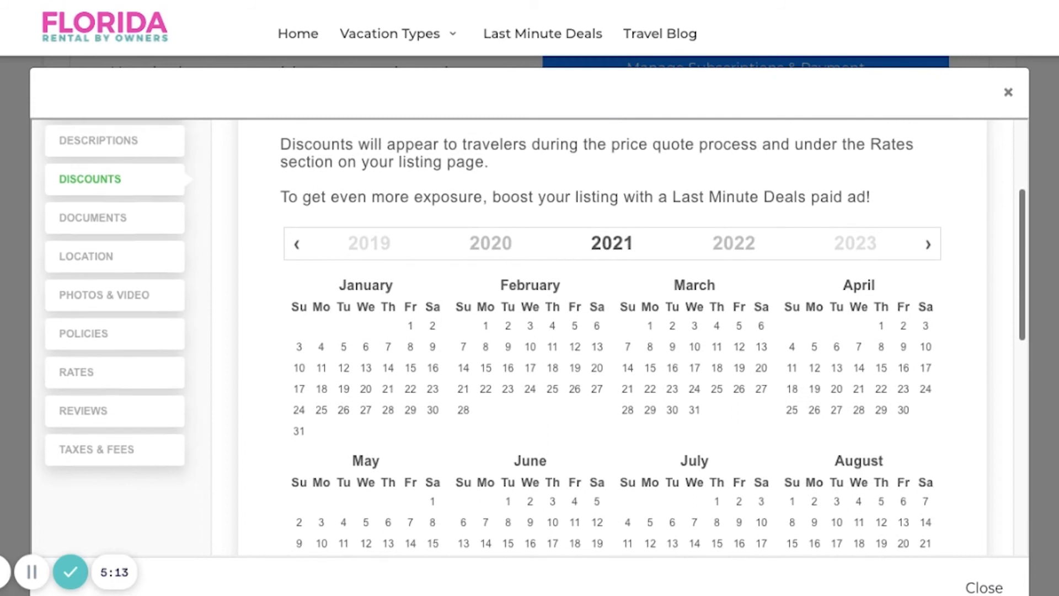
pyautogui.scroll(-6, 948, 396)
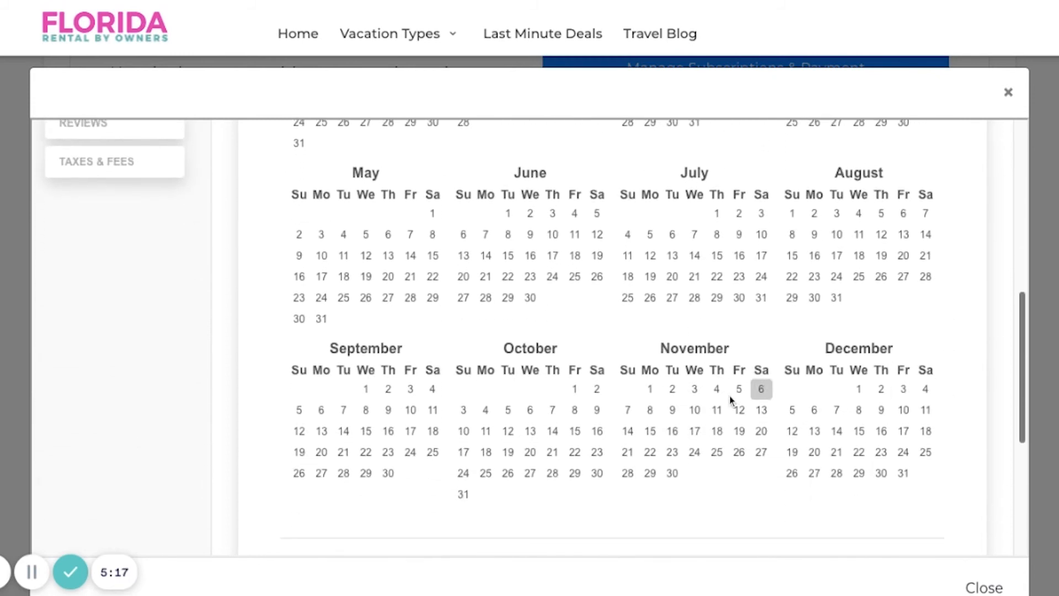
pyautogui.click(651, 390)
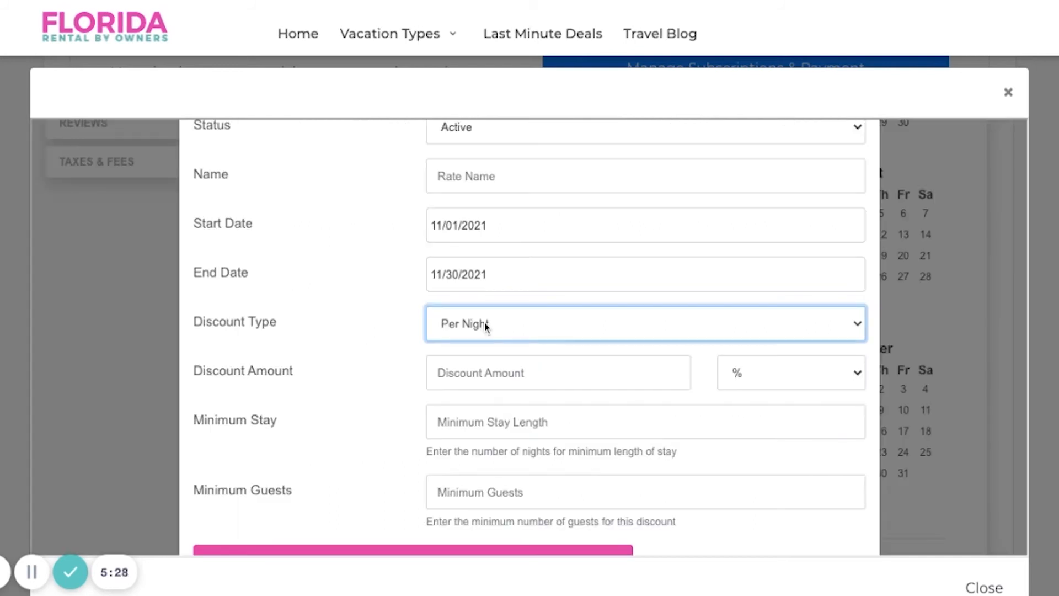
# - Set the new discount's type to Per Stay and its amount to 10%
pyautogui.click(364, 329)
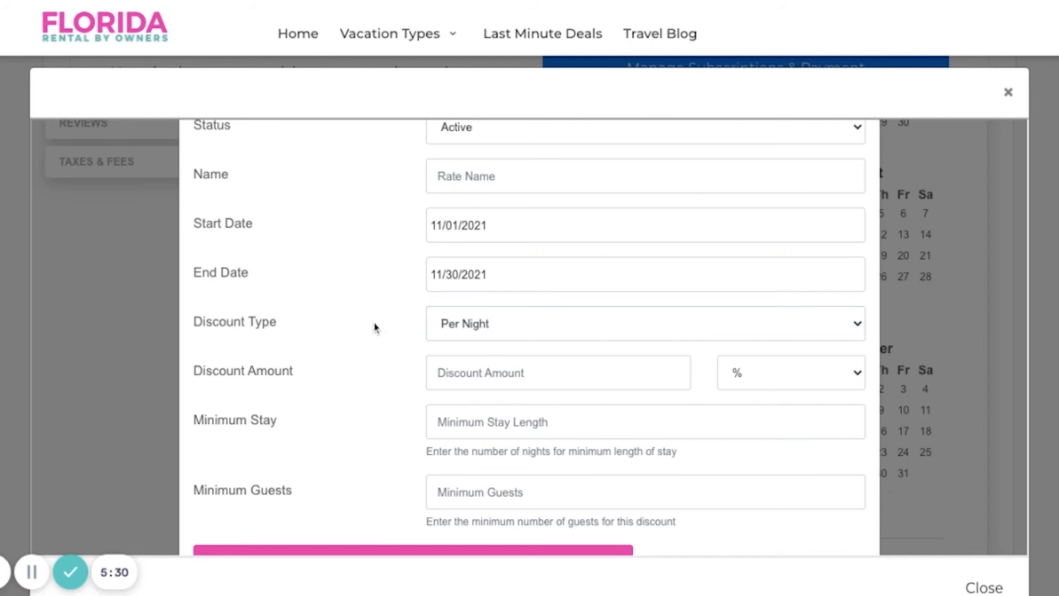
pyautogui.scroll(2, 384, 309)
pyautogui.click(486, 415)
pyautogui.click(467, 378)
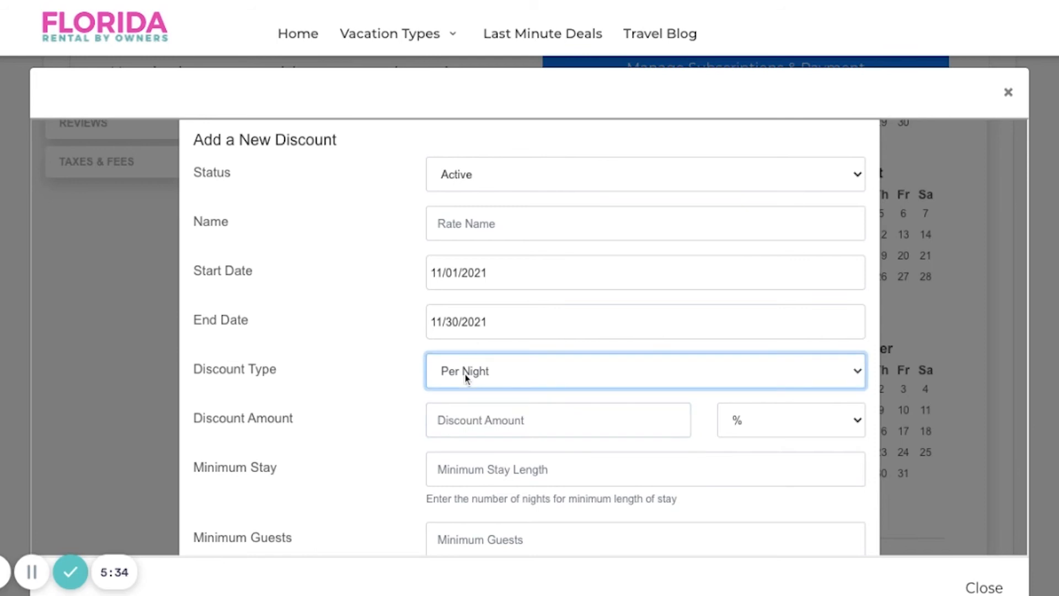
pyautogui.click(456, 407)
pyautogui.click(457, 418)
pyautogui.write('10')
pyautogui.click(367, 407)
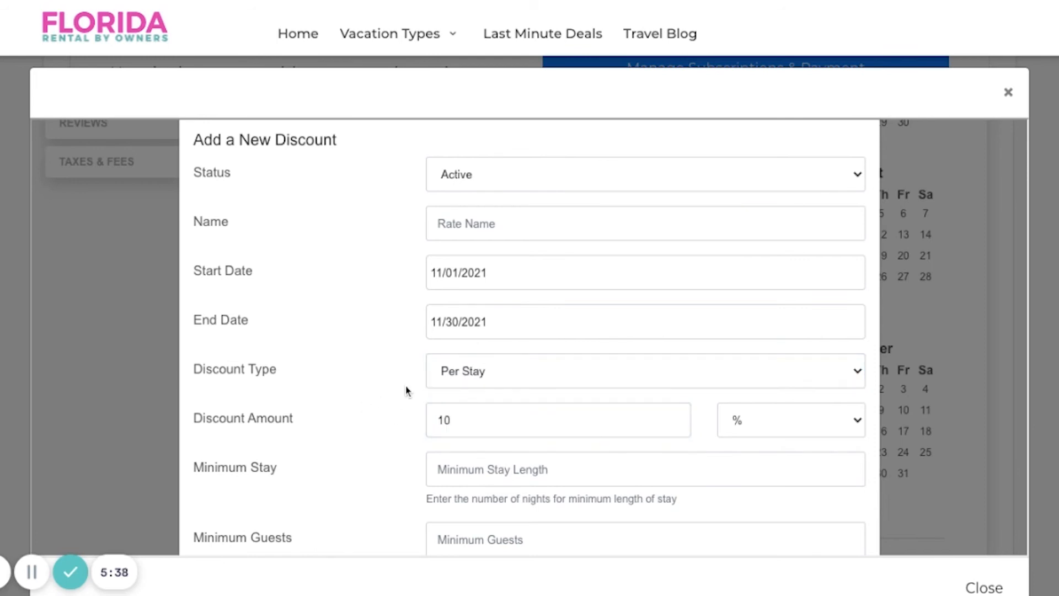
# - Set the discount's minimum stay to 30 nights and leave the minimum guests blank
pyautogui.scroll(-1, 407, 390)
pyautogui.click(481, 429)
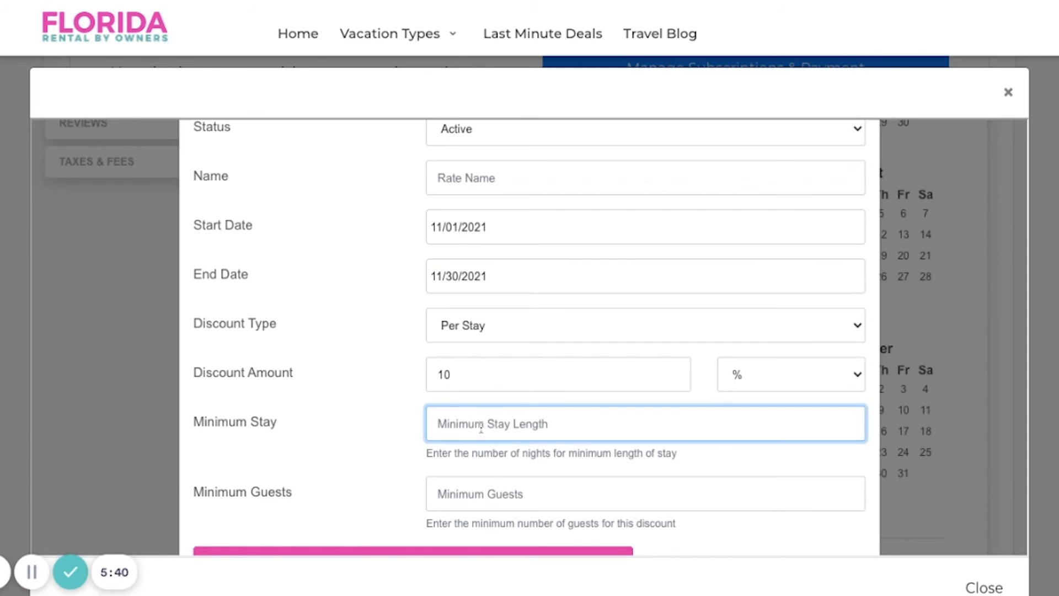
pyautogui.write('30')
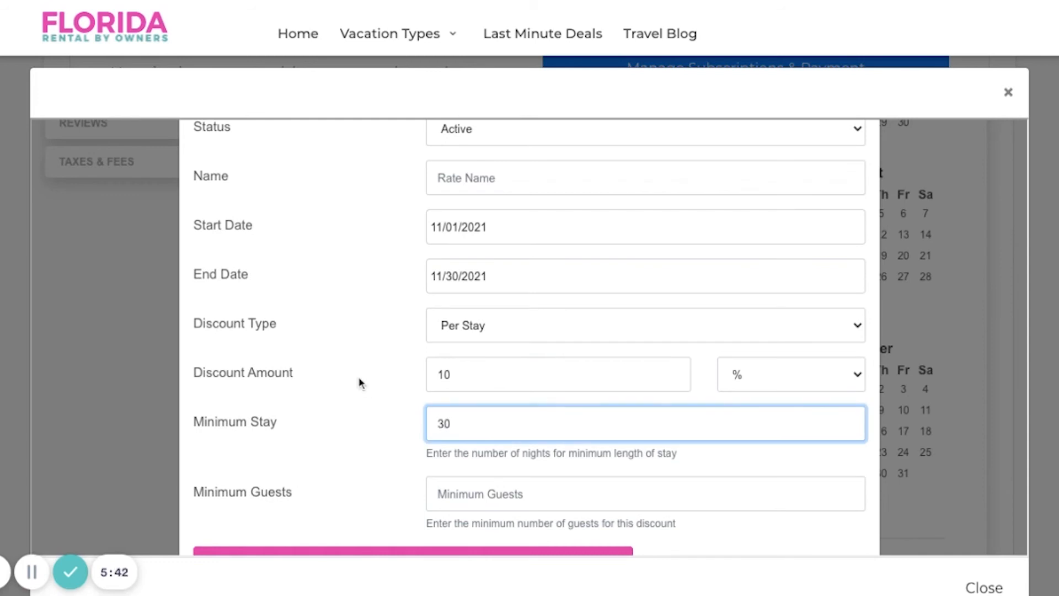
pyautogui.click(358, 384)
pyautogui.scroll(-2, 358, 384)
pyautogui.click(495, 414)
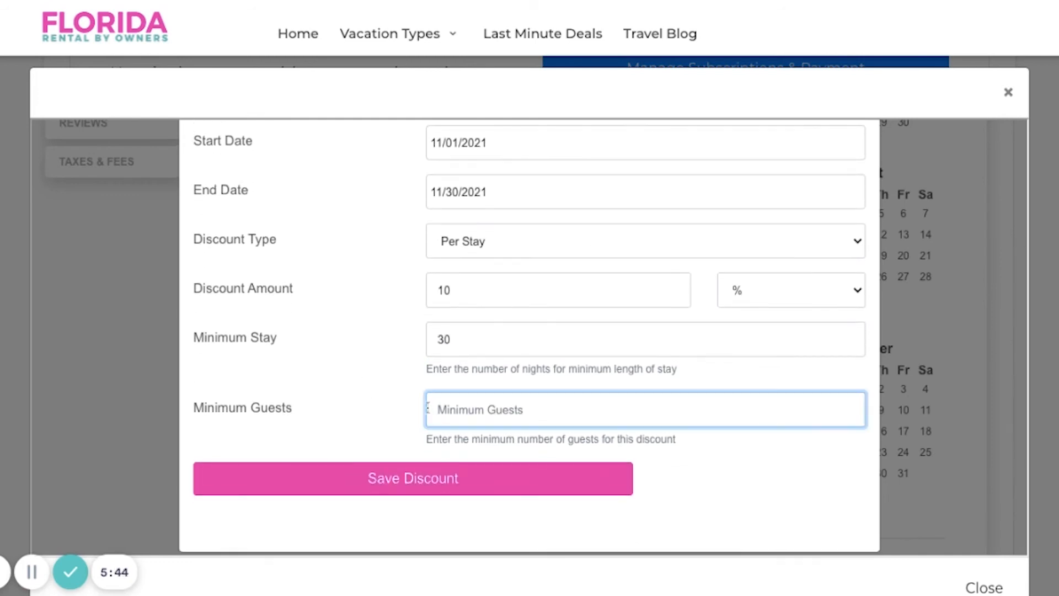
pyautogui.click(359, 403)
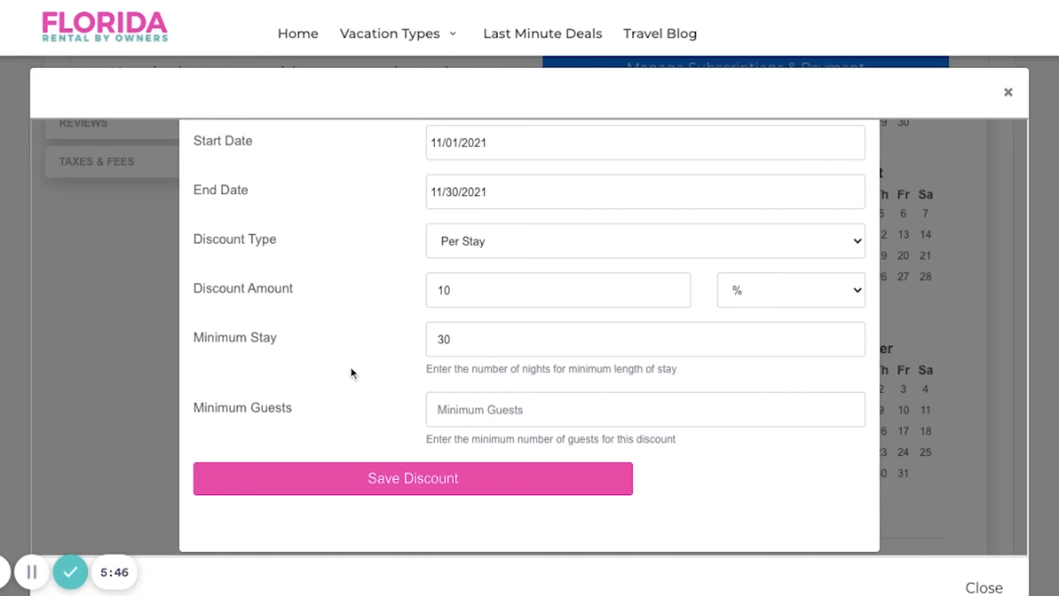
# - Name the new discount "Monthly Discount" and save it
pyautogui.scroll(4, 351, 371)
pyautogui.scroll(-1, 353, 373)
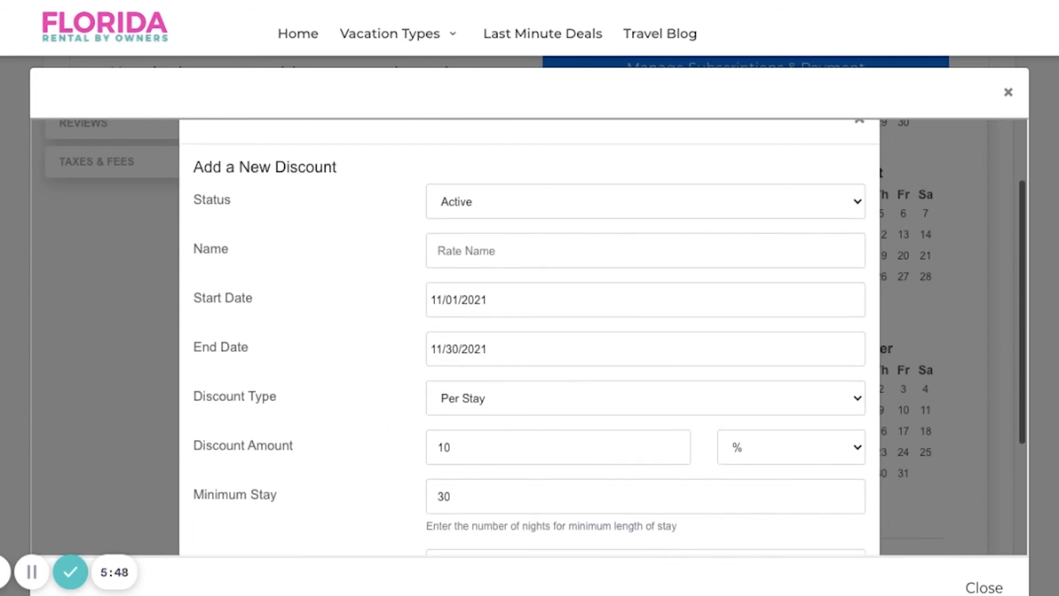
pyautogui.scroll(-1, 475, 269)
pyautogui.scroll(1, 476, 270)
pyautogui.click(449, 241)
pyautogui.write('Monthly Discount')
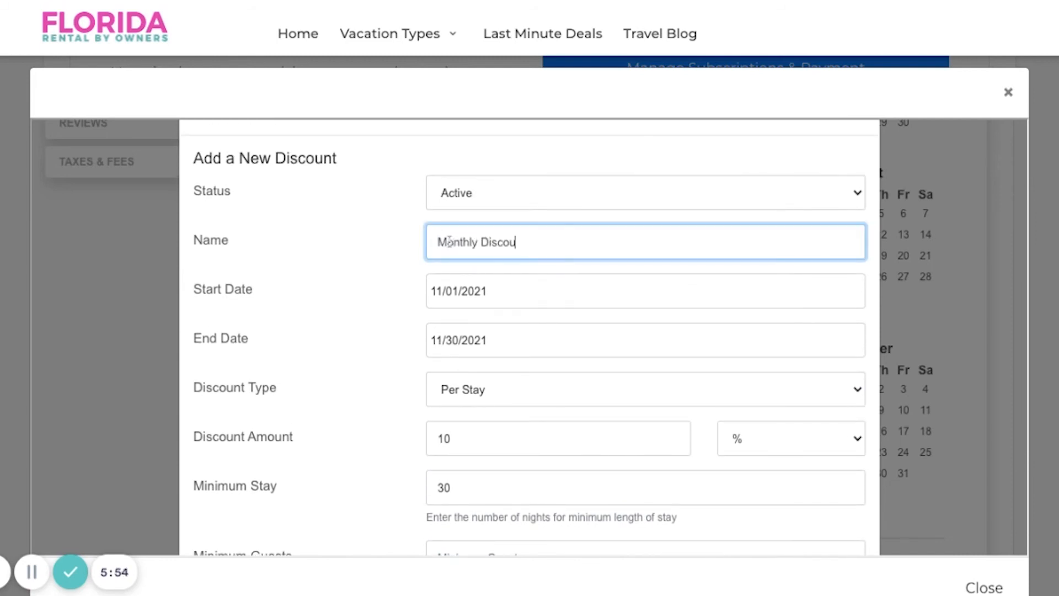
pyautogui.click(340, 255)
pyautogui.scroll(-3, 342, 256)
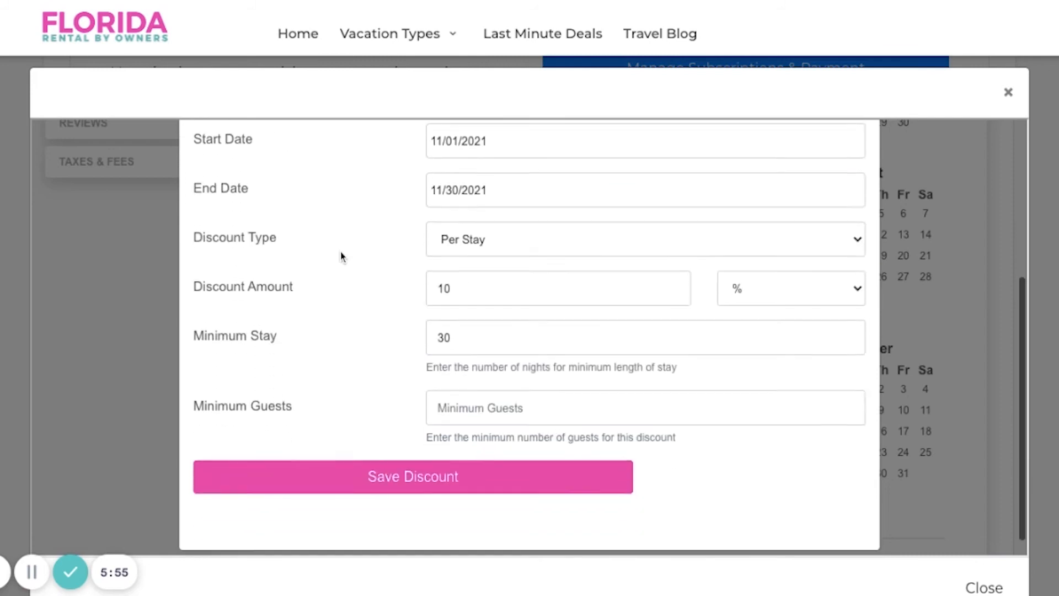
pyautogui.click(411, 455)
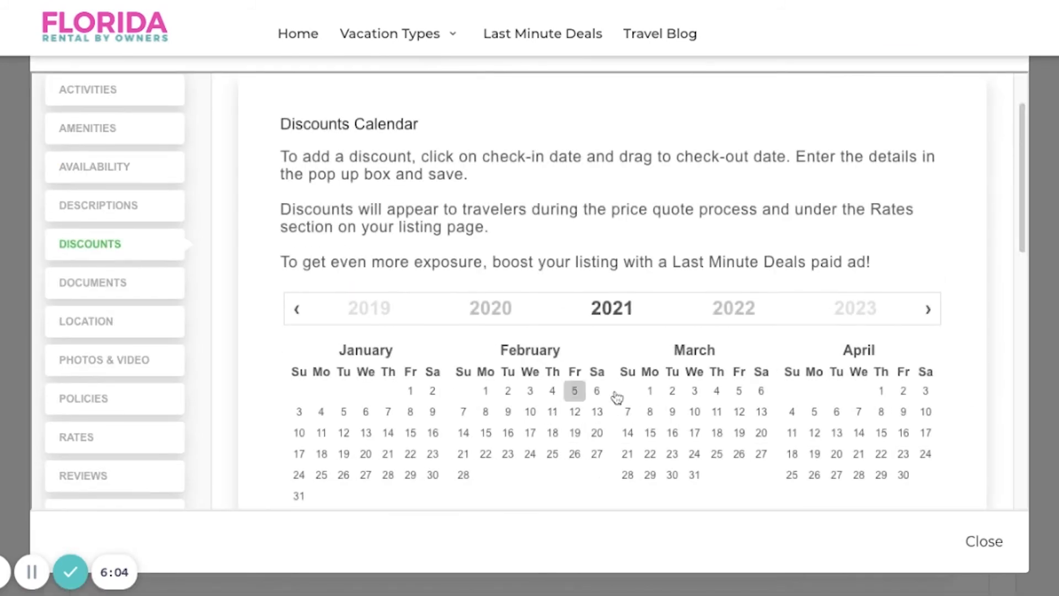
# - Check the new Monthly Discount in the November 2021 calendar and in the All Discounts list
pyautogui.scroll(-5, 564, 392)
pyautogui.scroll(-5, 563, 391)
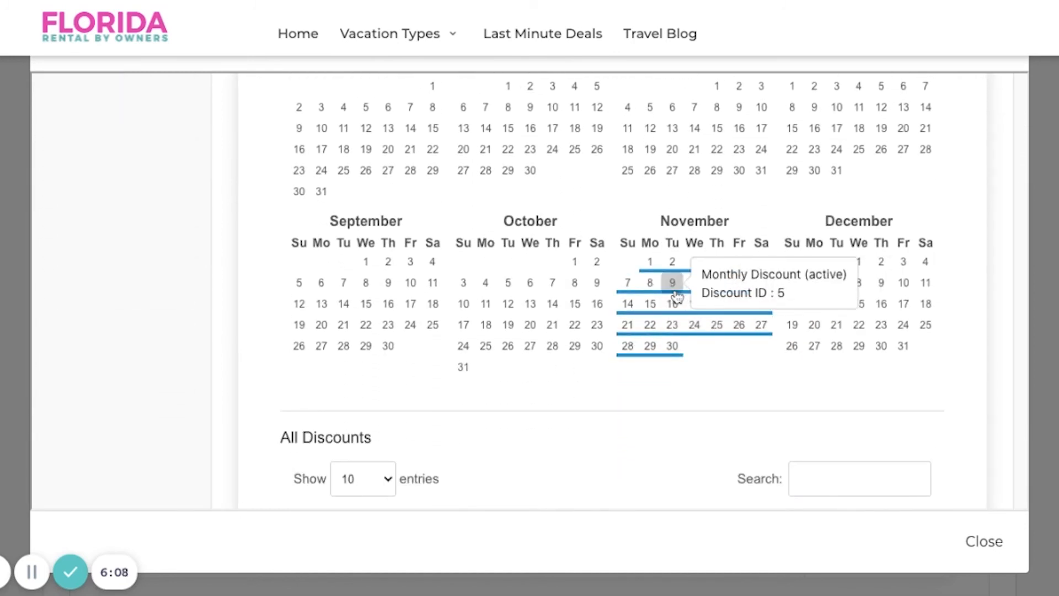
pyautogui.scroll(-5, 656, 336)
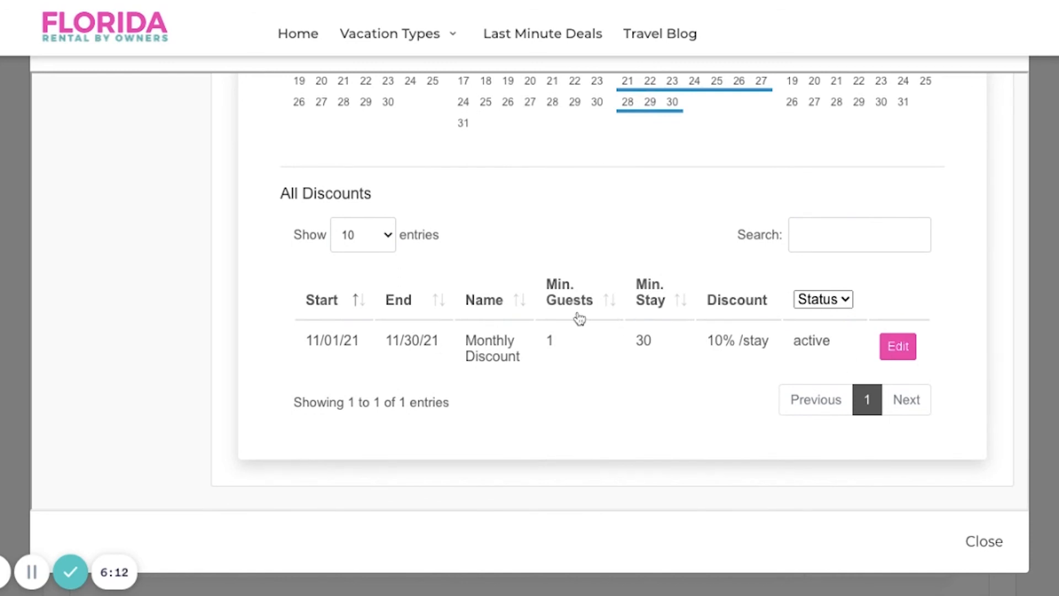
pyautogui.scroll(1, 579, 318)
pyautogui.scroll(11, 579, 319)
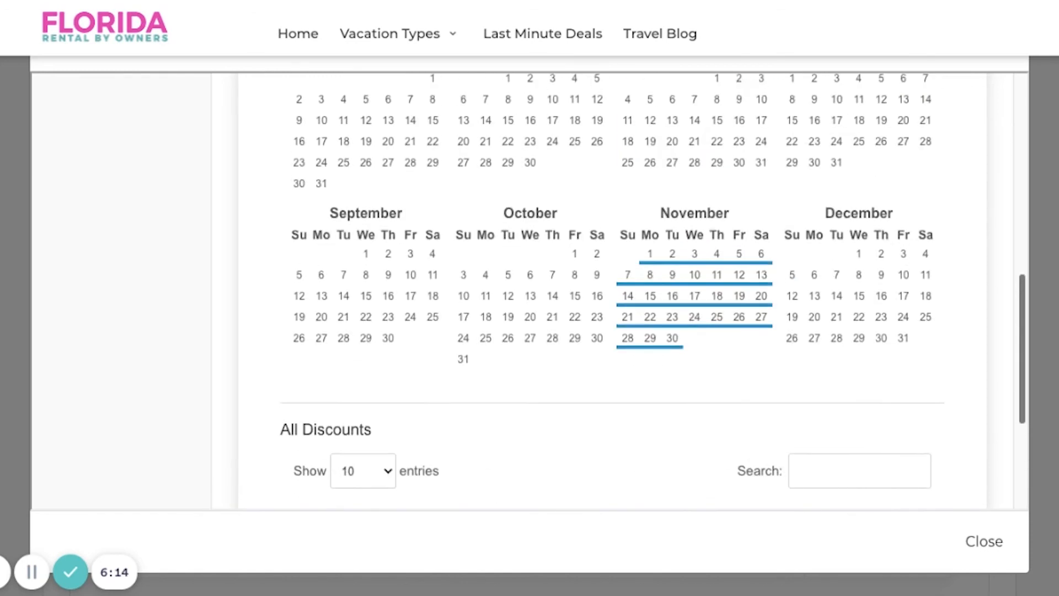
pyautogui.scroll(1, 573, 311)
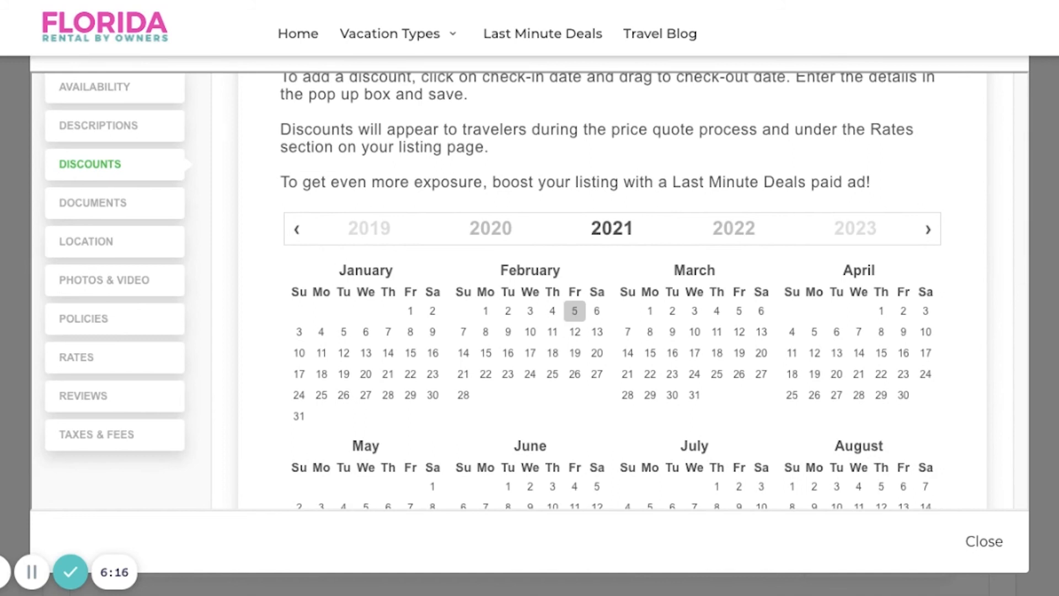
# - In the listing's taxes and fees, charge extra guests $50.00 Per Guest Per Stay for more than 10 guests, and save the standard fees
pyautogui.click(106, 441)
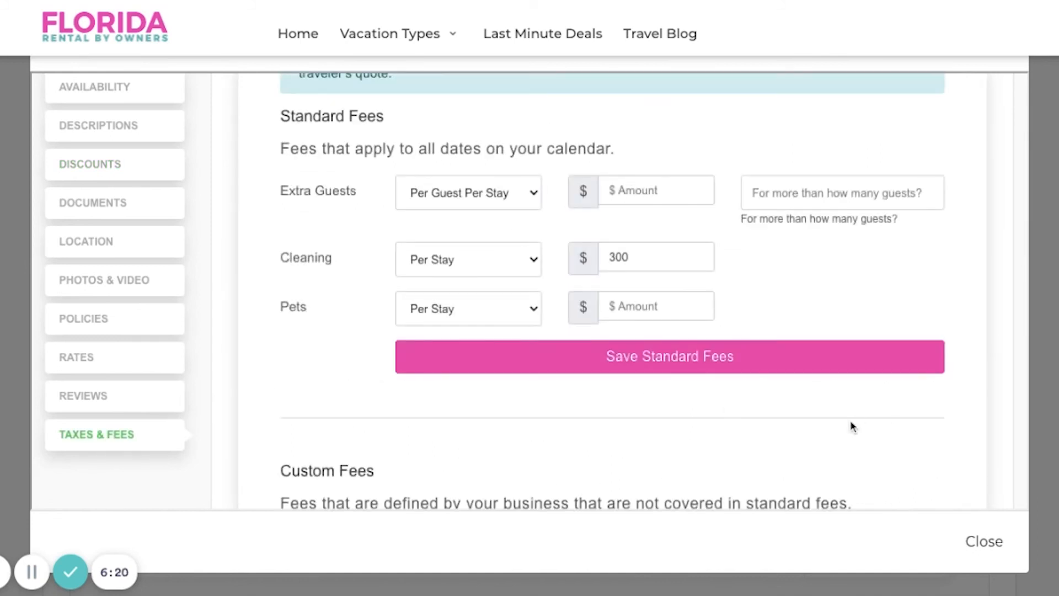
pyautogui.scroll(1, 852, 426)
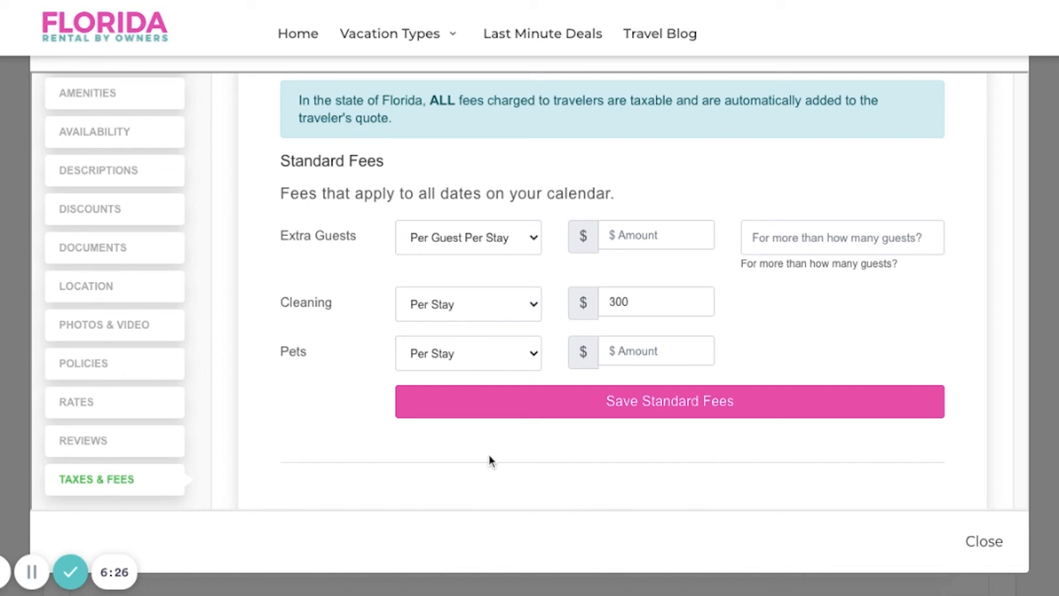
pyautogui.scroll(2, 350, 256)
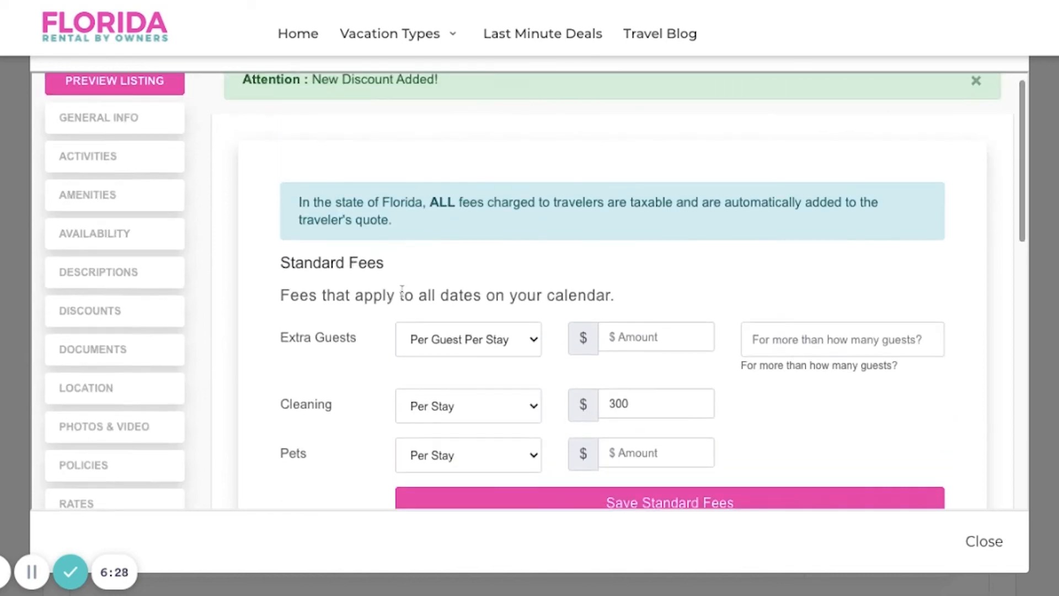
pyautogui.scroll(-1, 390, 270)
pyautogui.click(505, 286)
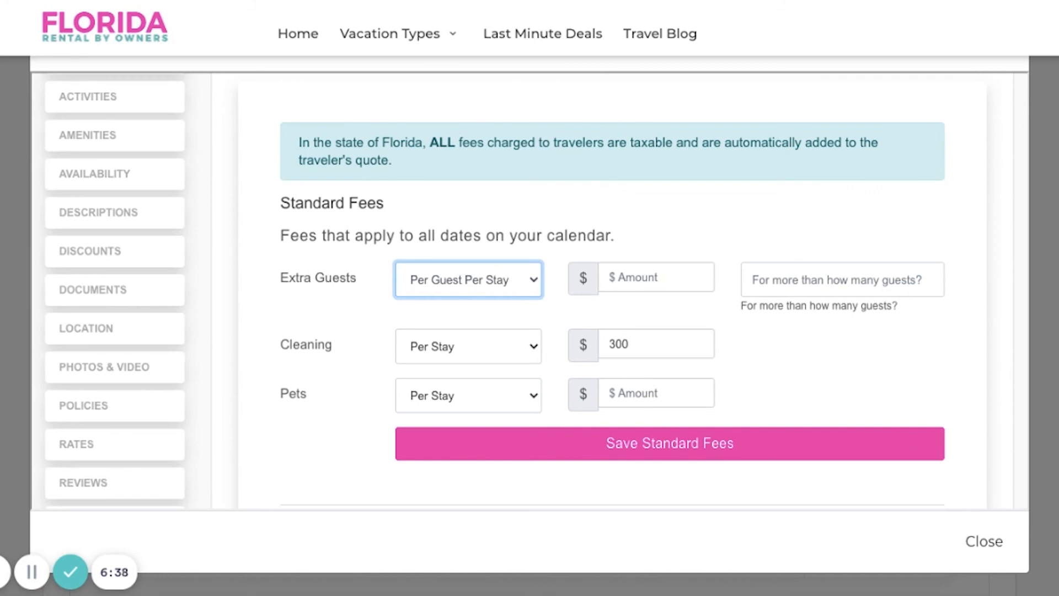
pyautogui.click(650, 277)
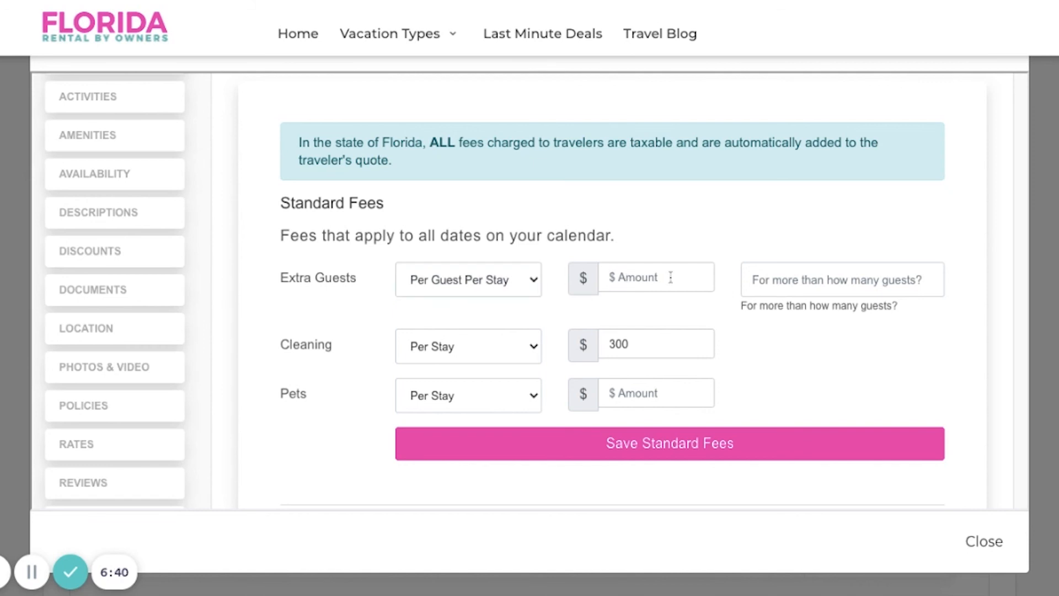
pyautogui.write('50.00')
pyautogui.click(808, 283)
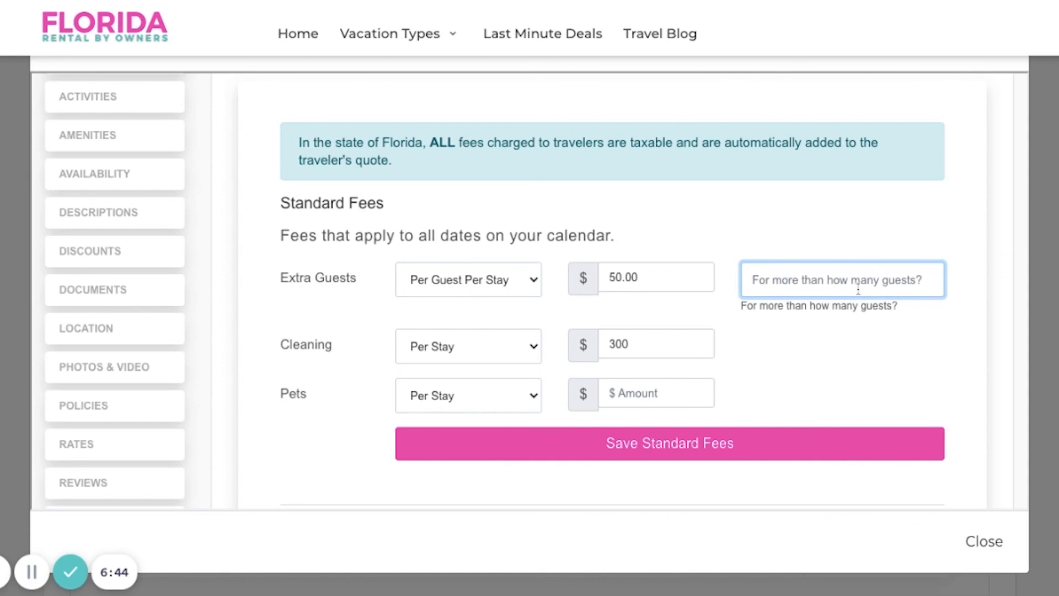
pyautogui.write('10')
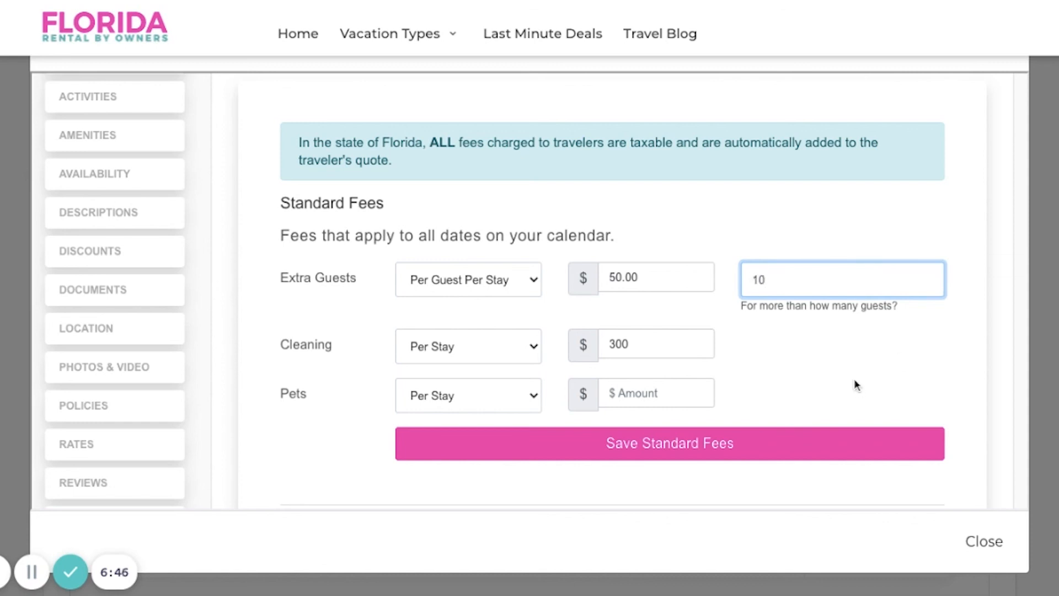
pyautogui.click(829, 398)
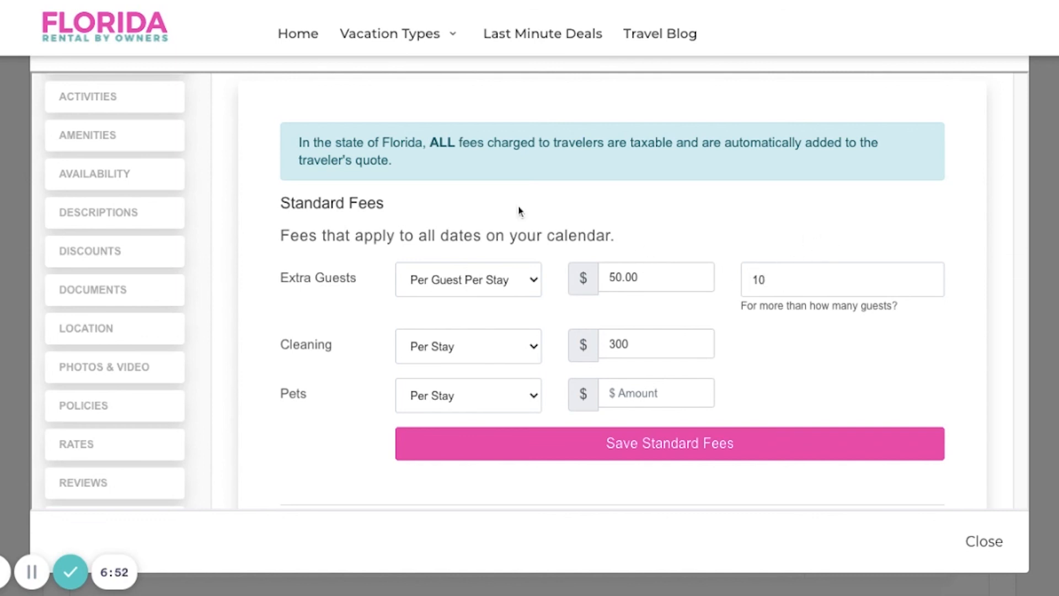
pyautogui.click(703, 442)
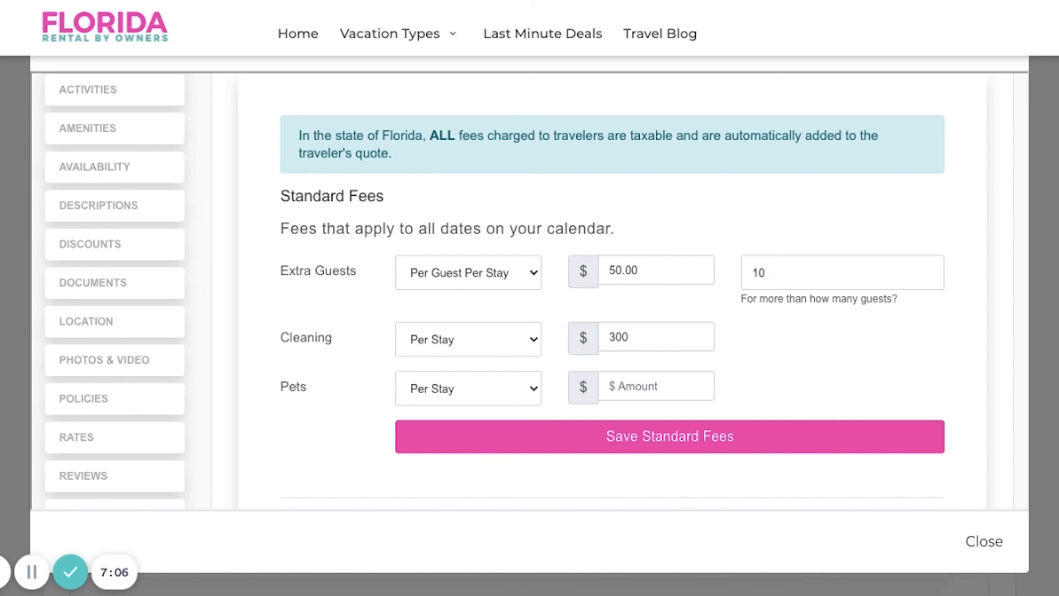
# - Review the saved Extra Guests amount among the listing's standard fees
pyautogui.doubleClick(649, 271)
pyautogui.scroll(-2, 779, 385)
pyautogui.click(770, 373)
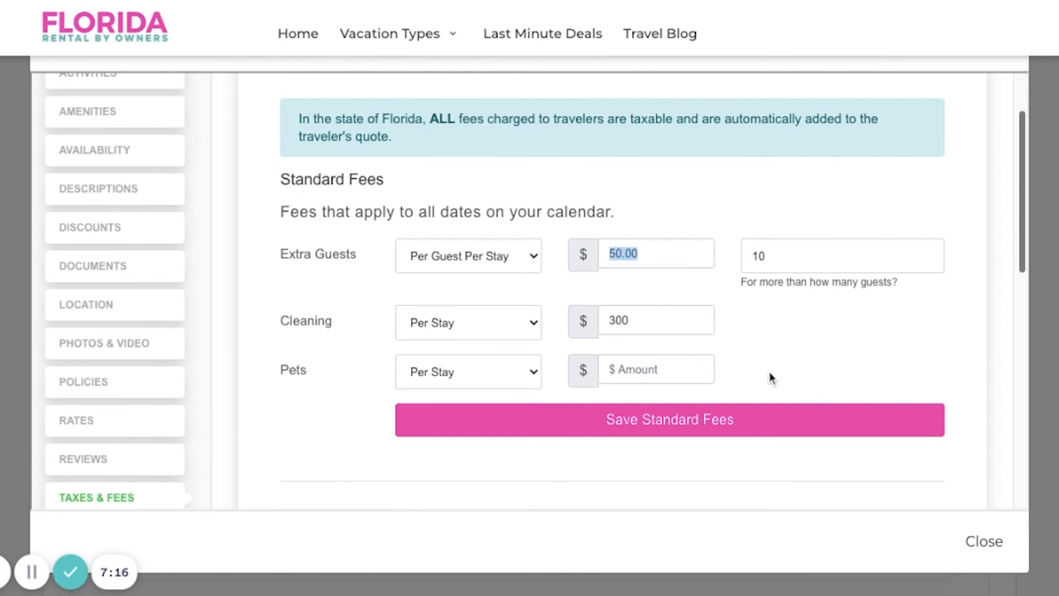